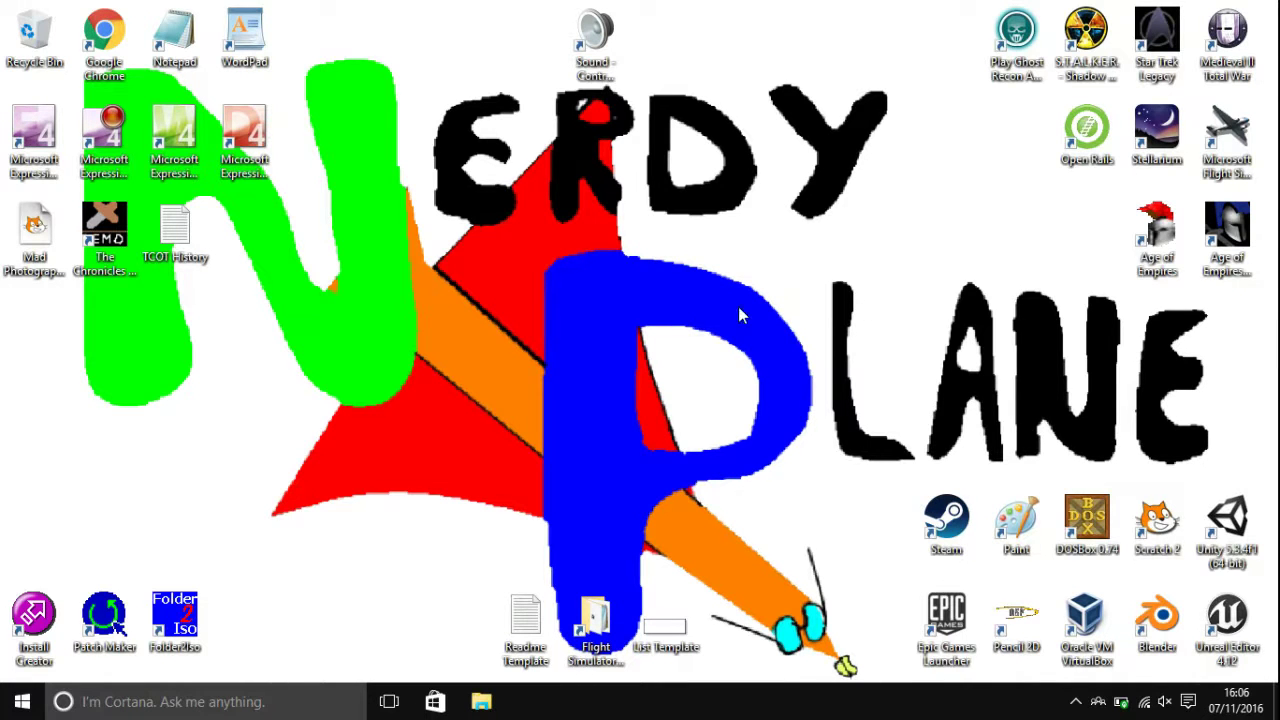
Step: Open the Dosprogrammes folder on the Windows (C:) drive in File Explorer
left_click(481, 701)
scroll(454, 430, "down", 3)
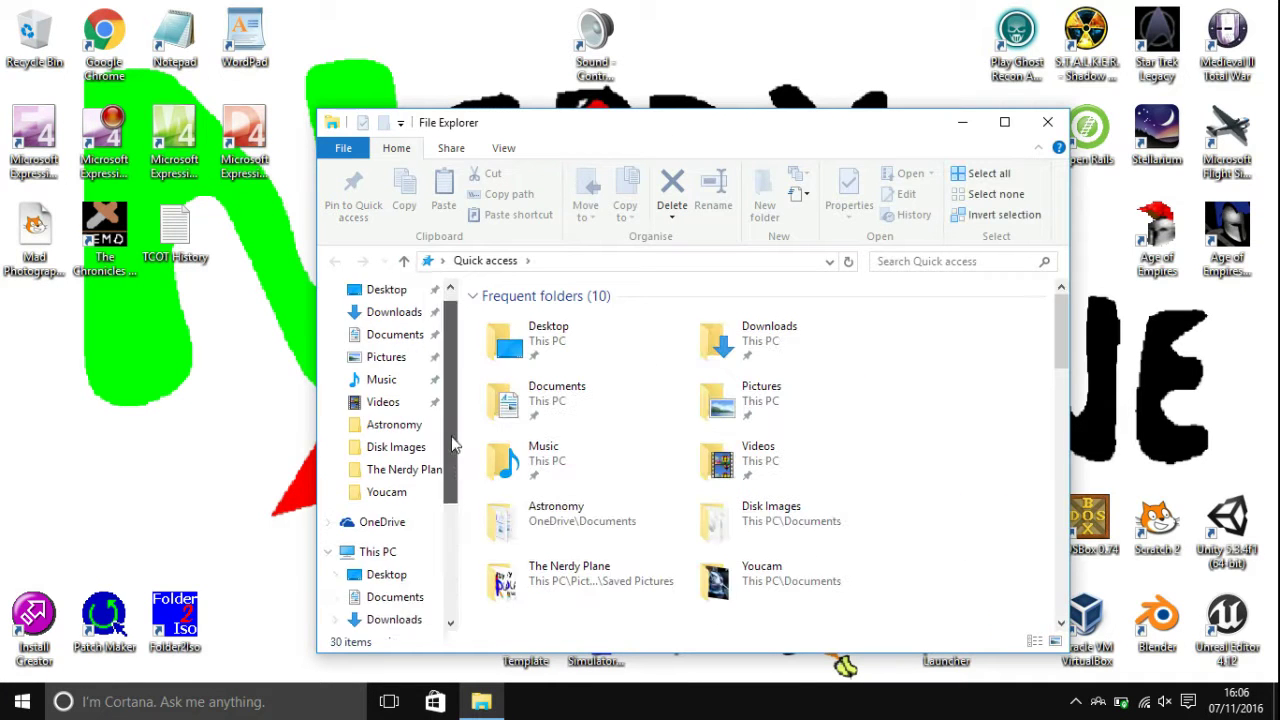
left_click(422, 531)
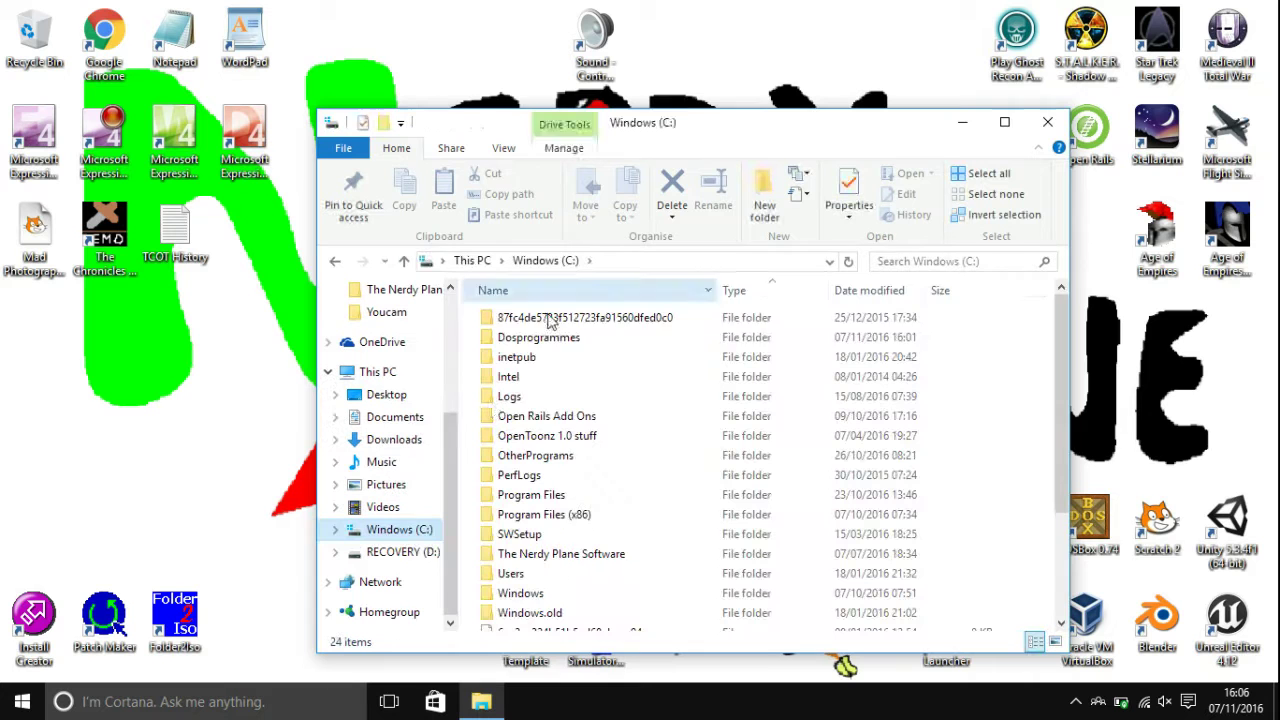
double_click(545, 339)
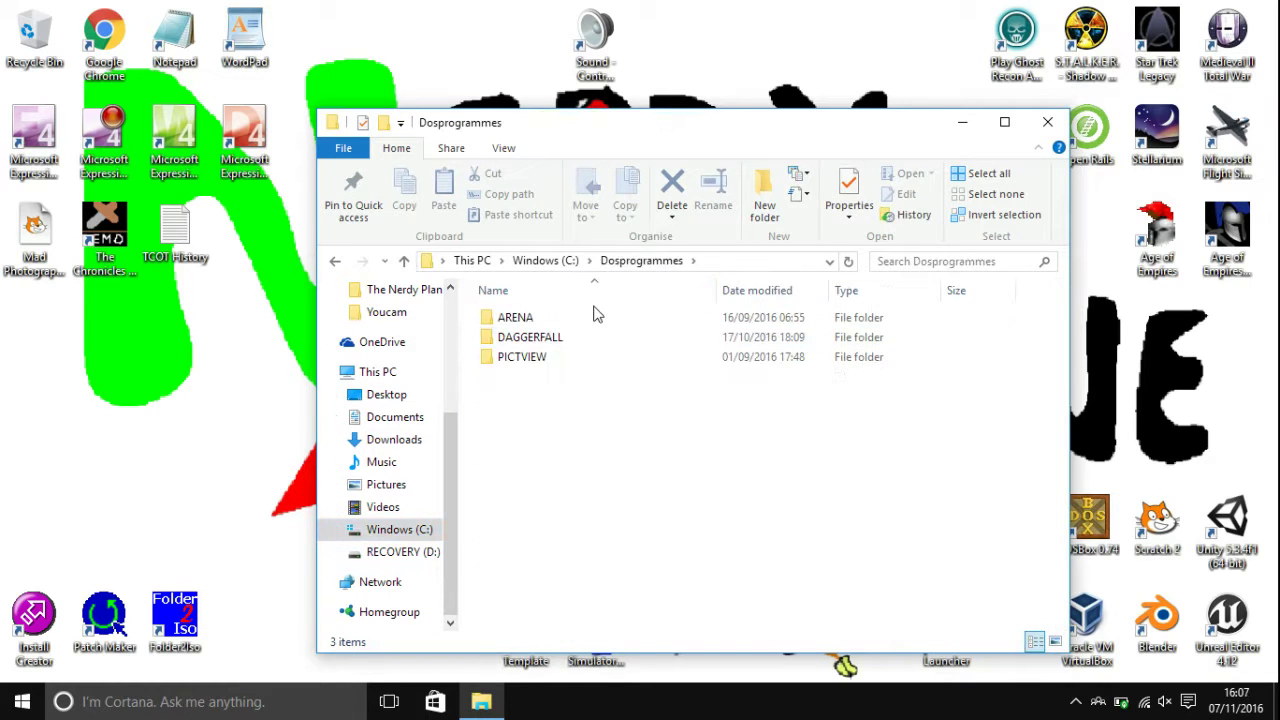
Step: Create a new folder named SHORTCUTS inside Dosprogrammes
right_click(580, 426)
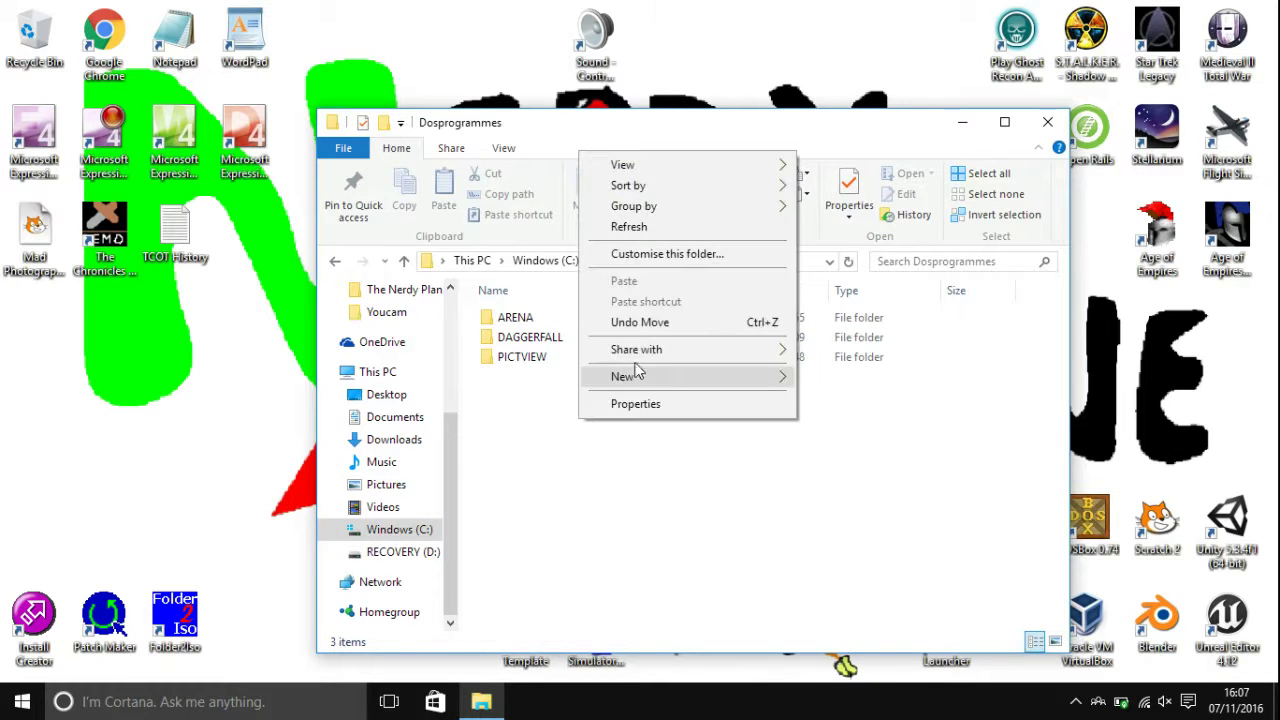
mouse_move(672, 388)
left_click(838, 375)
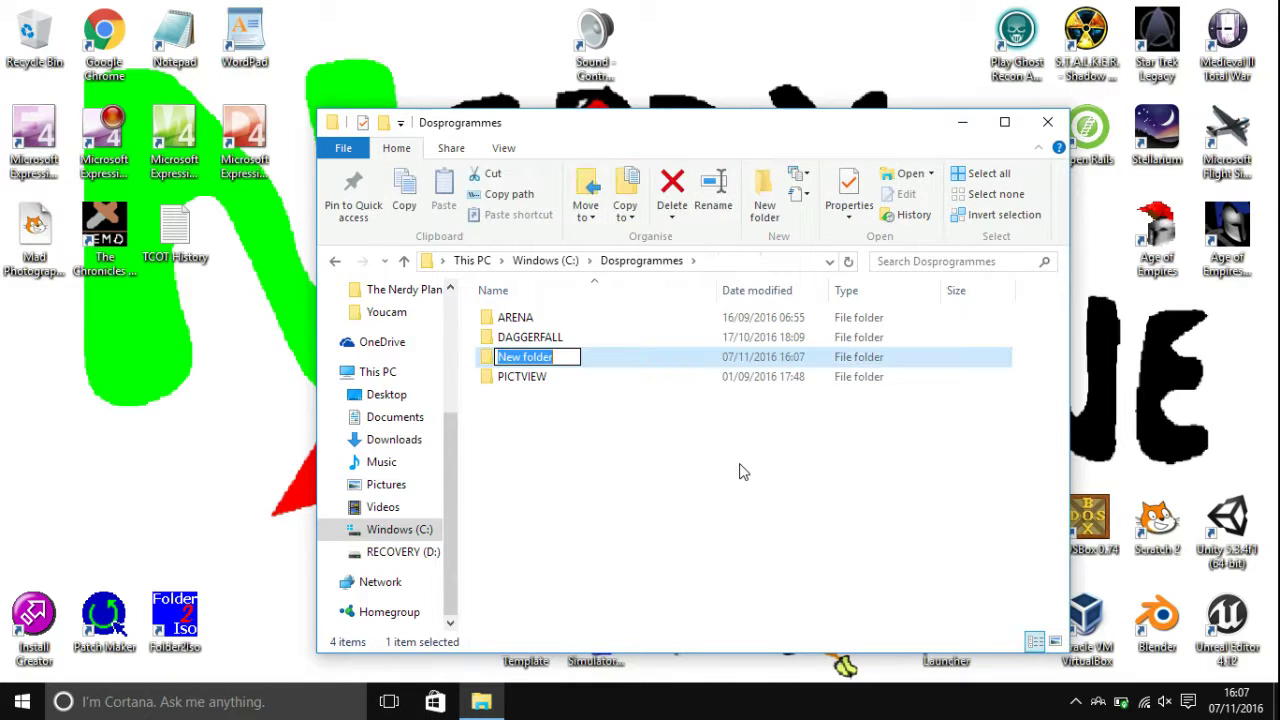
type("S")
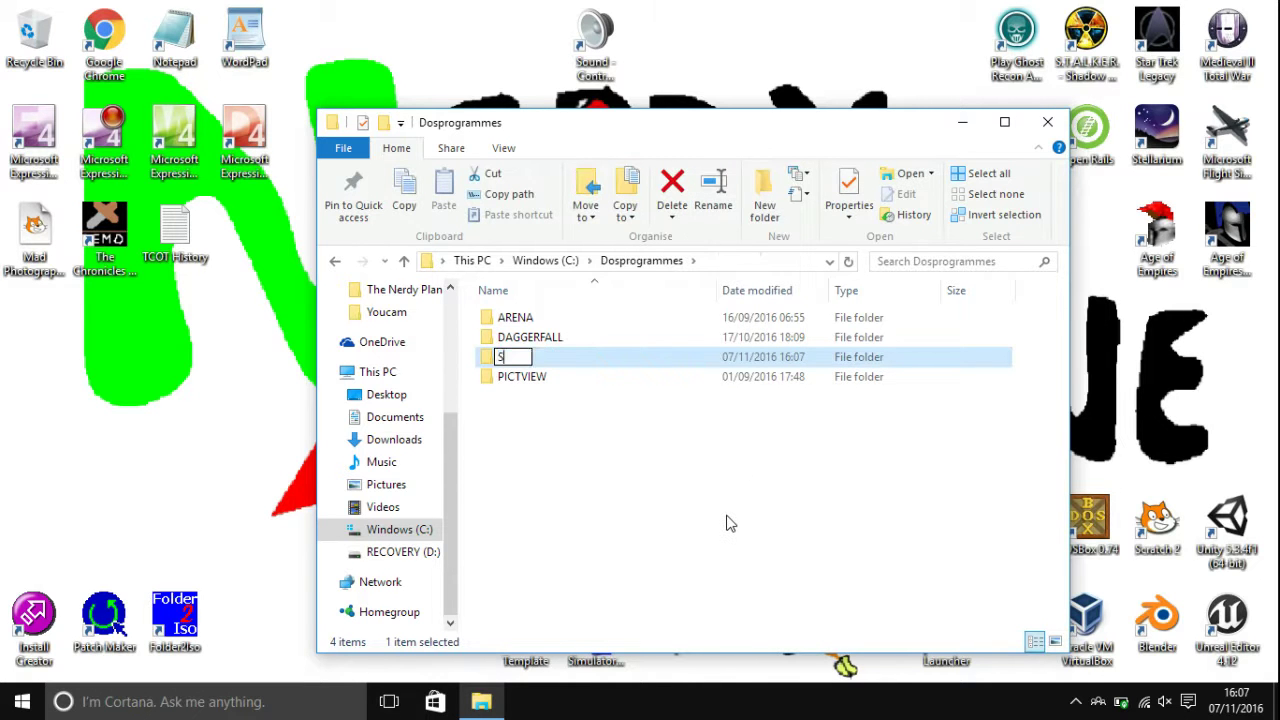
type("HORTC")
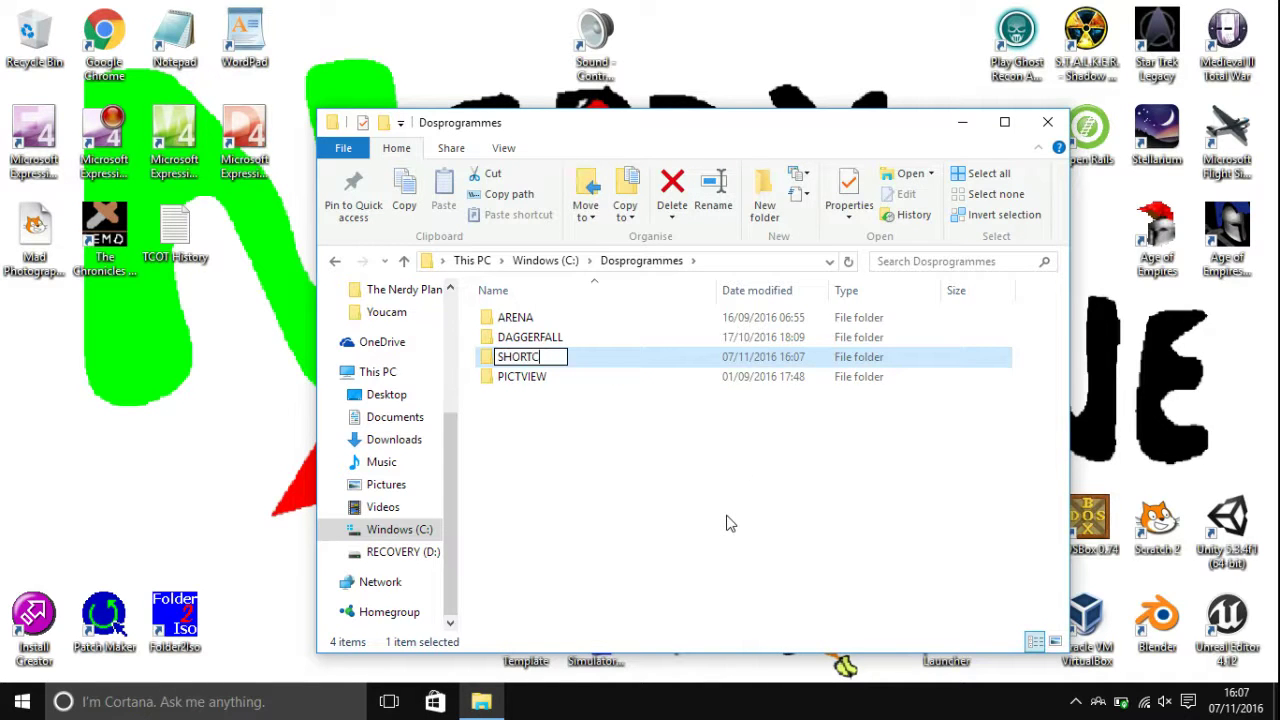
type("UTS")
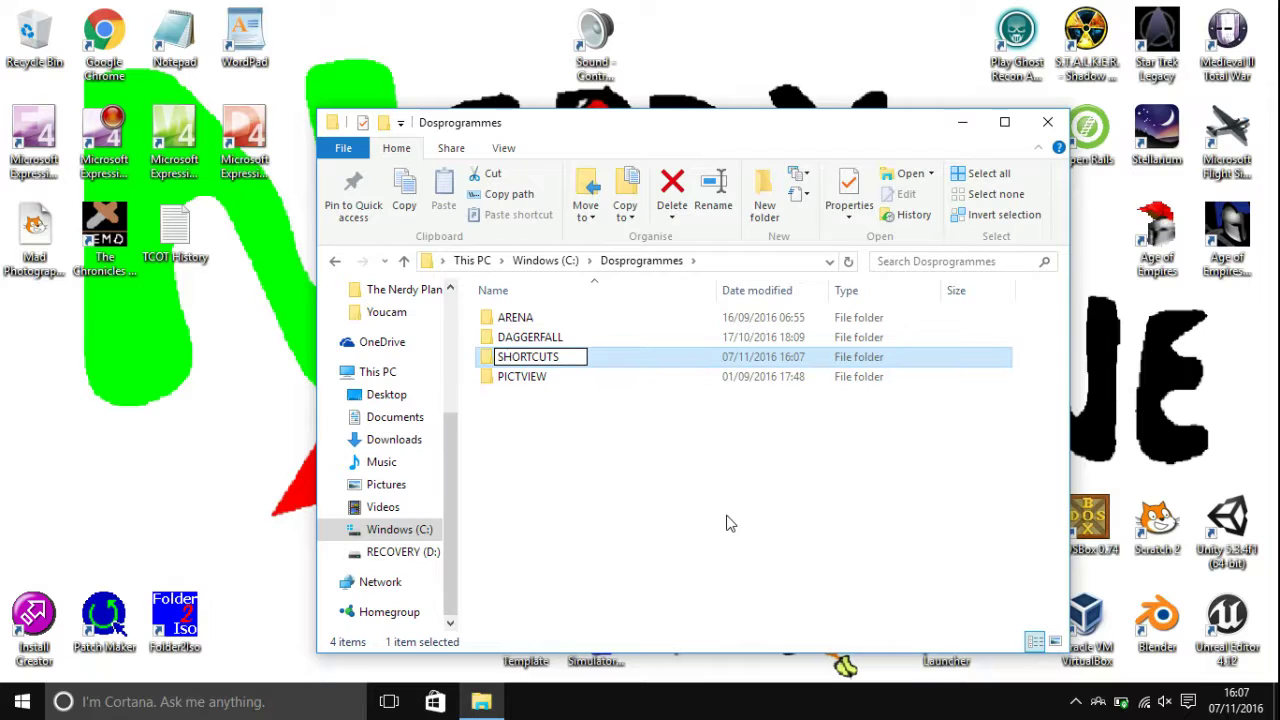
left_click(729, 523)
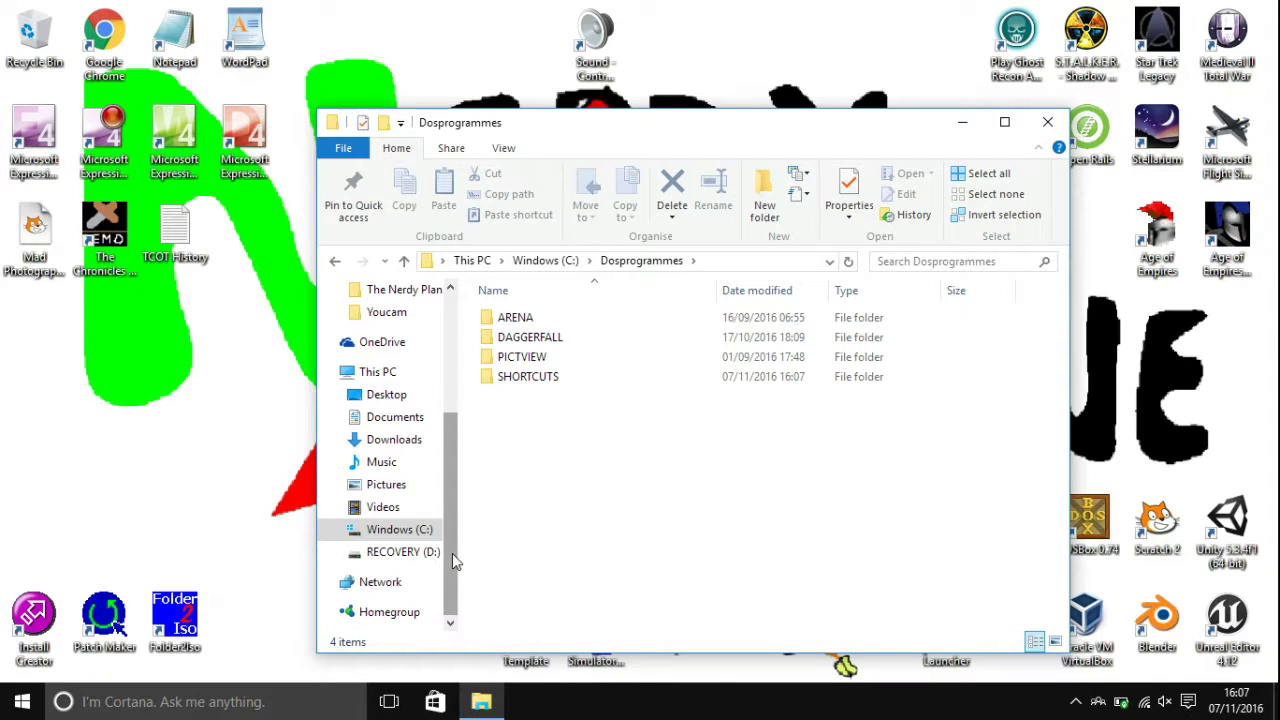
Step: Open the DOSBox-0.74 folder in Program Files (x86) on the C: drive
left_click(420, 532)
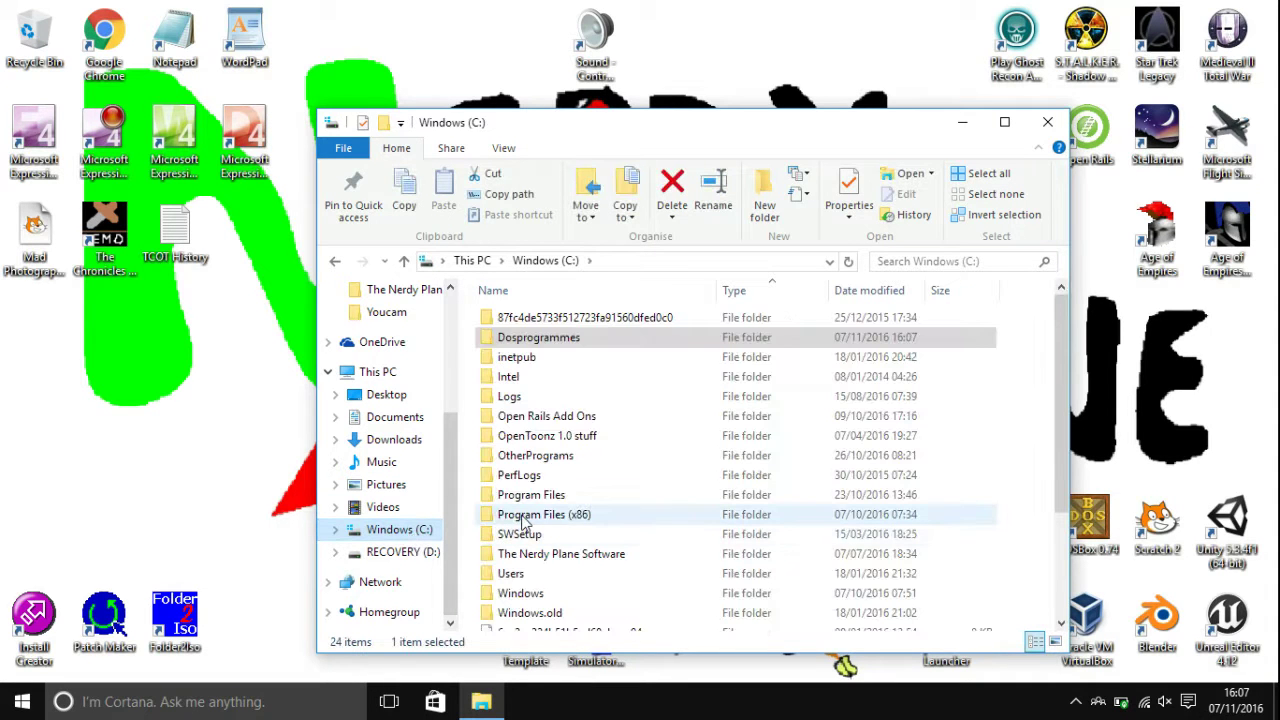
double_click(522, 514)
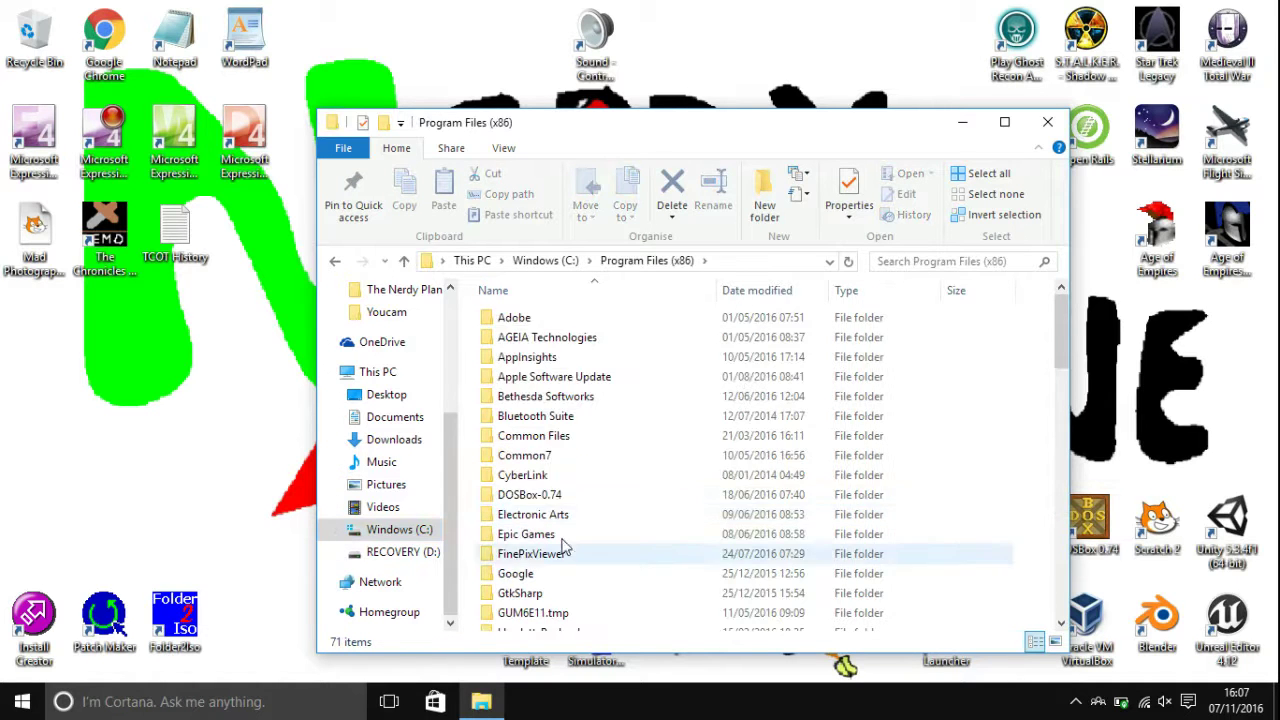
double_click(548, 500)
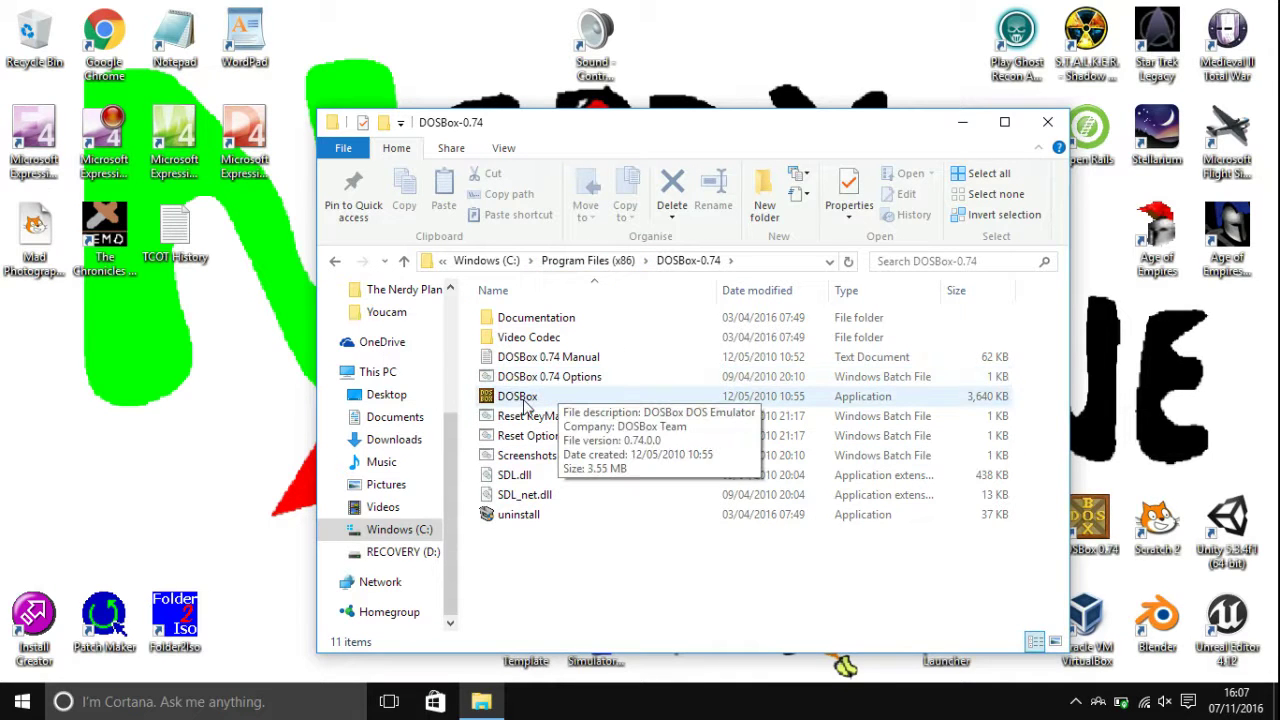
Step: Send a shortcut of the DOSBox application to the desktop and place it below the Age of Empires icons
left_click(511, 402)
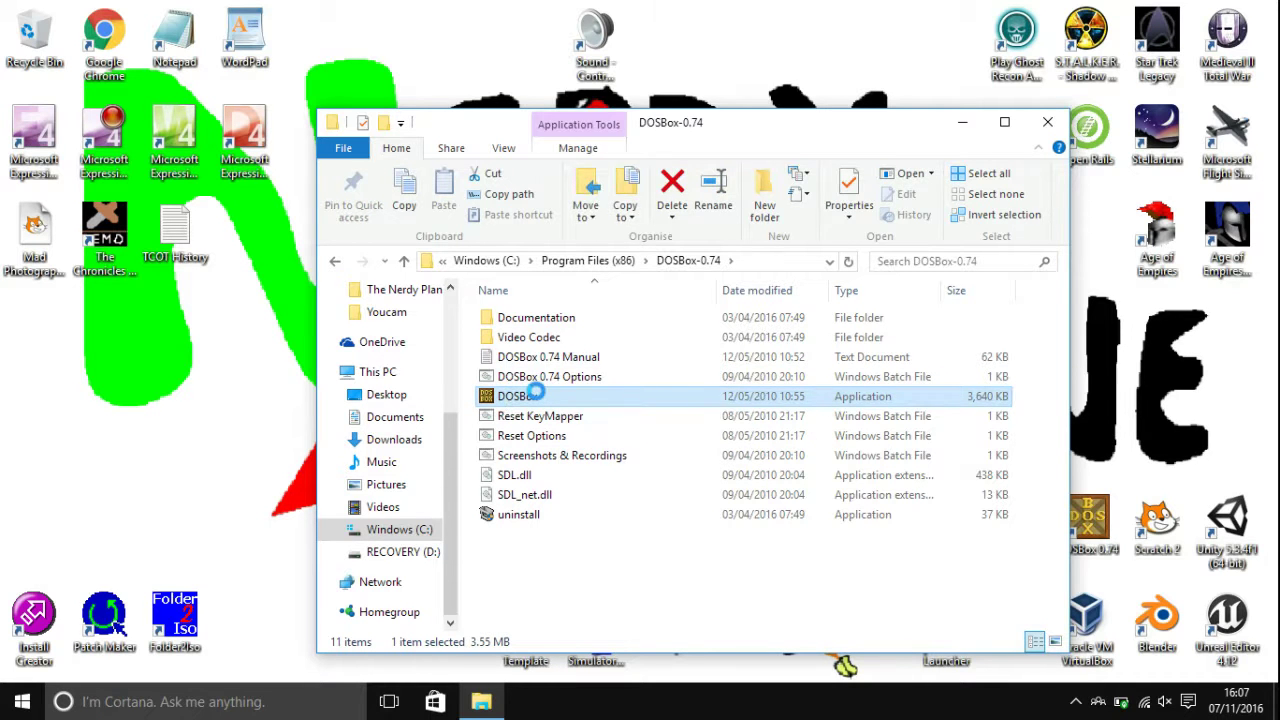
right_click(537, 397)
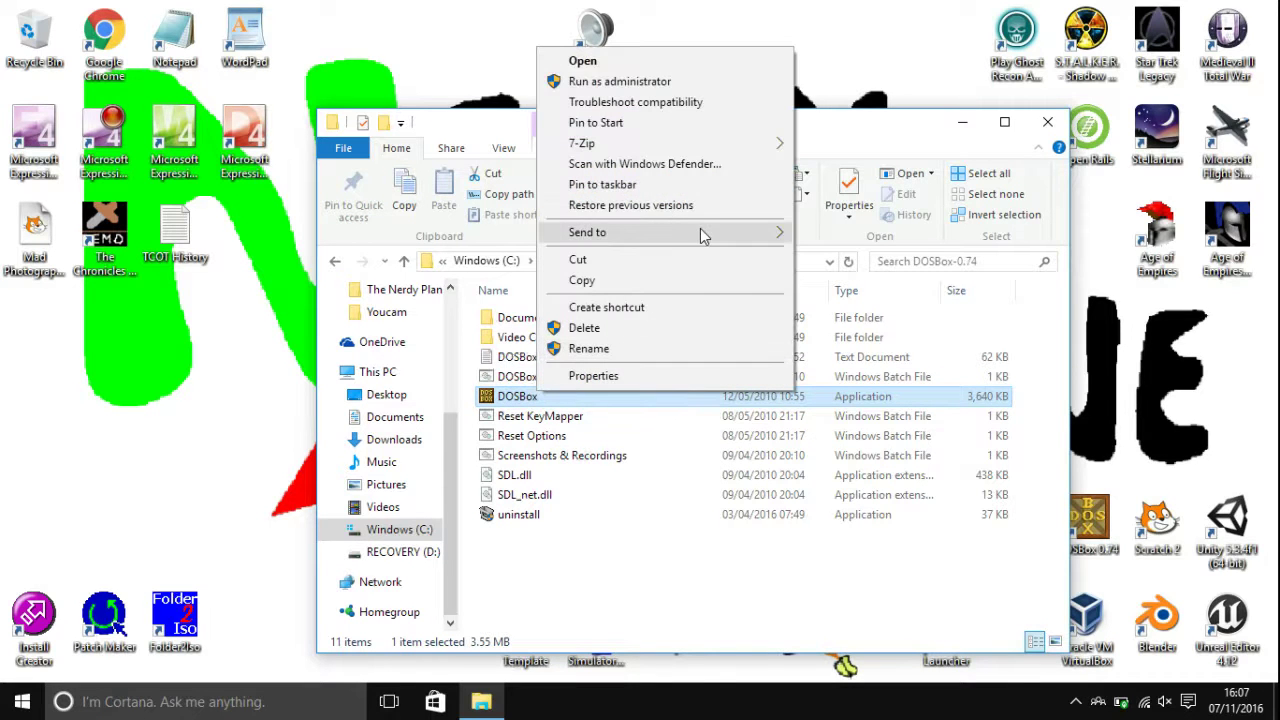
mouse_move(740, 243)
left_click(908, 275)
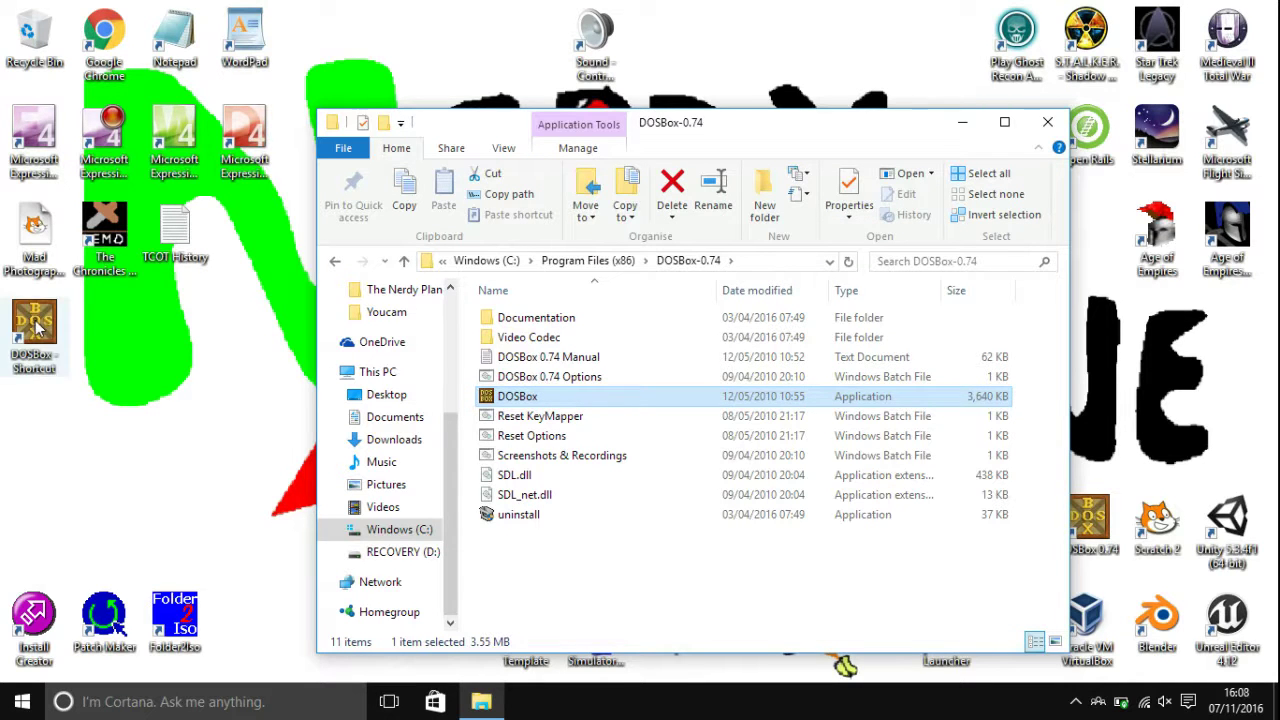
left_click_drag(517, 396, 893, 337)
left_click_drag(1135, 320, 1226, 330)
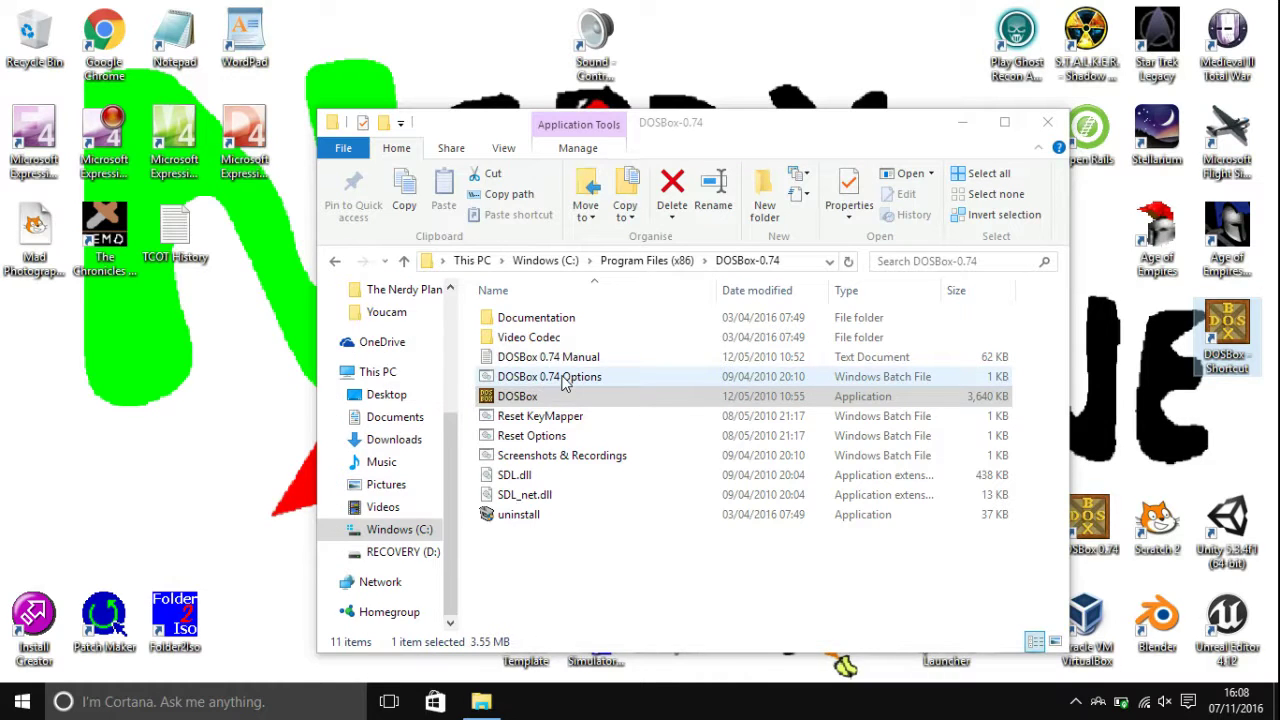
Step: Open the DOSBox 0.74 Options configuration file and start saving it as a new file
left_click(565, 385)
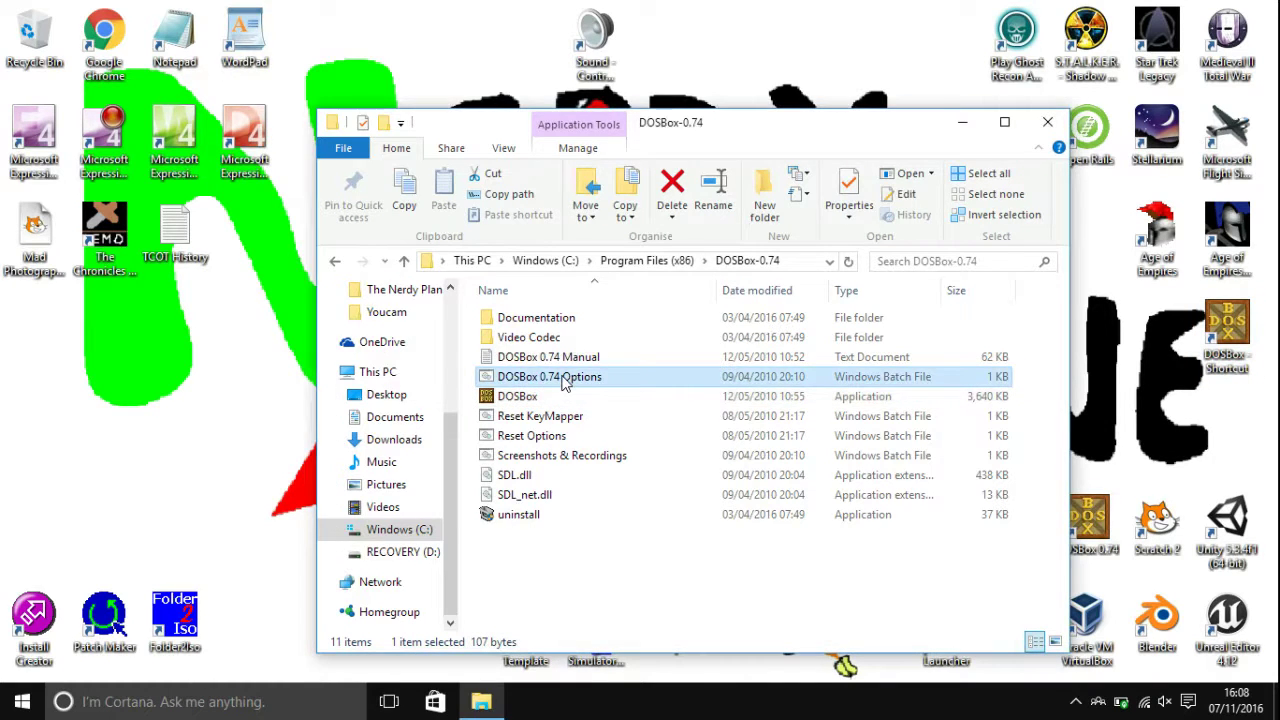
double_click(565, 385)
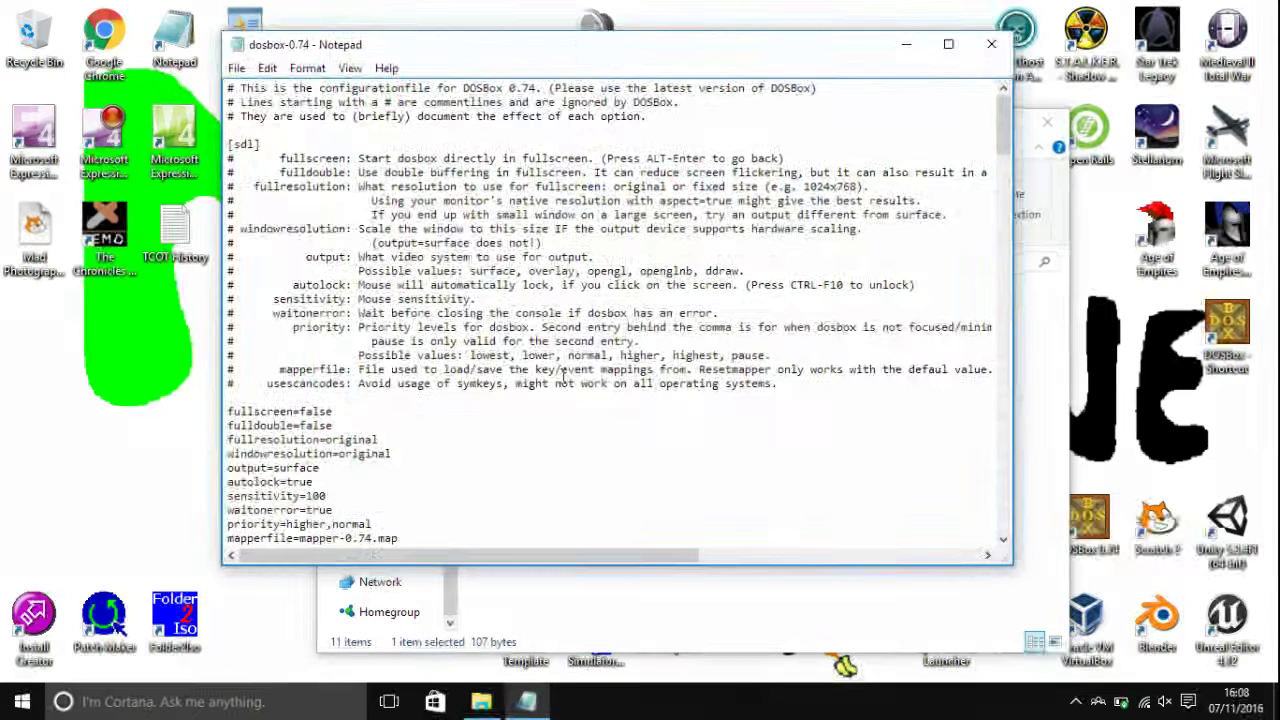
left_click(243, 72)
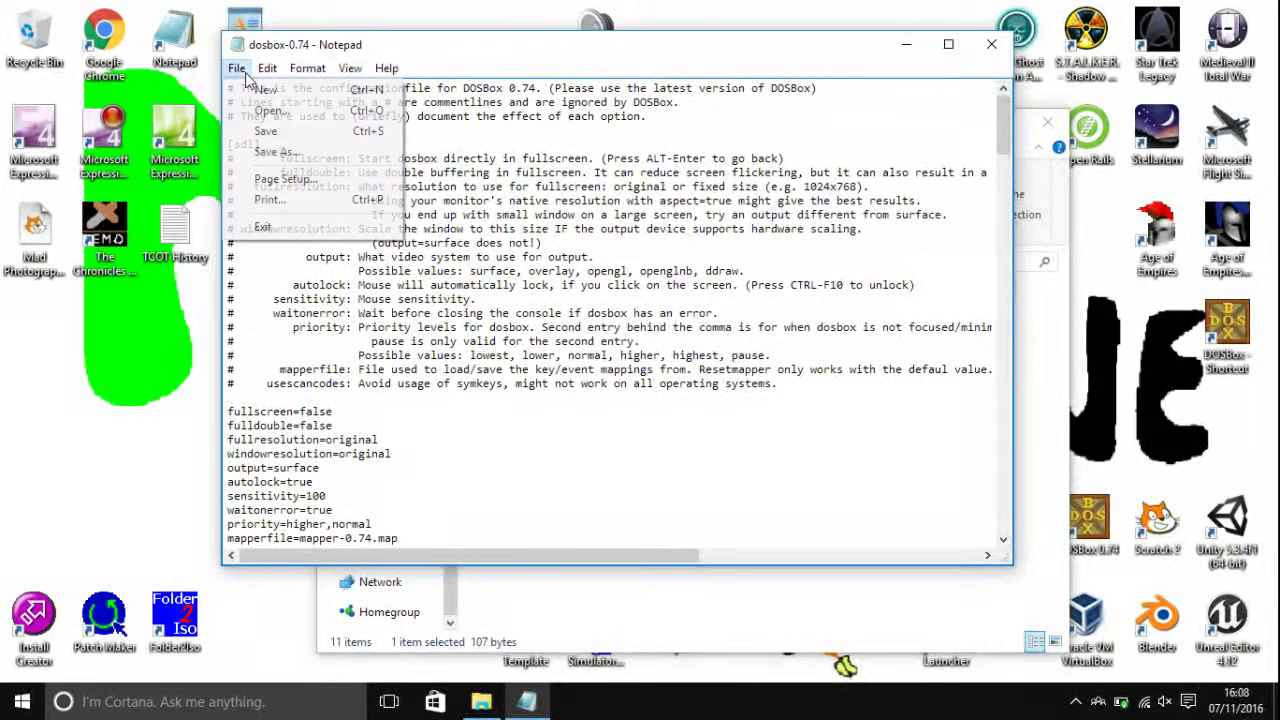
left_click(281, 158)
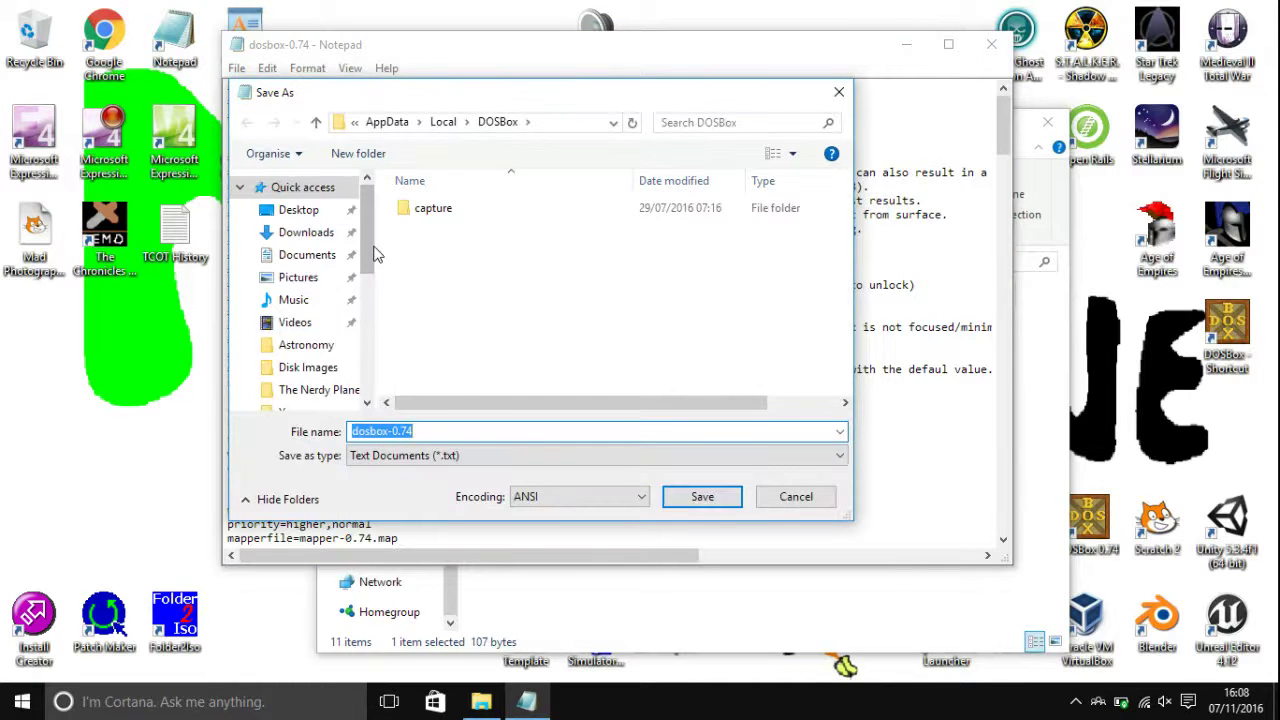
Step: Choose the SHORTCUTS folder inside C:\Dosprogrammes as the save location for the configuration copy
left_click_drag(373, 255, 373, 297)
left_click(290, 352)
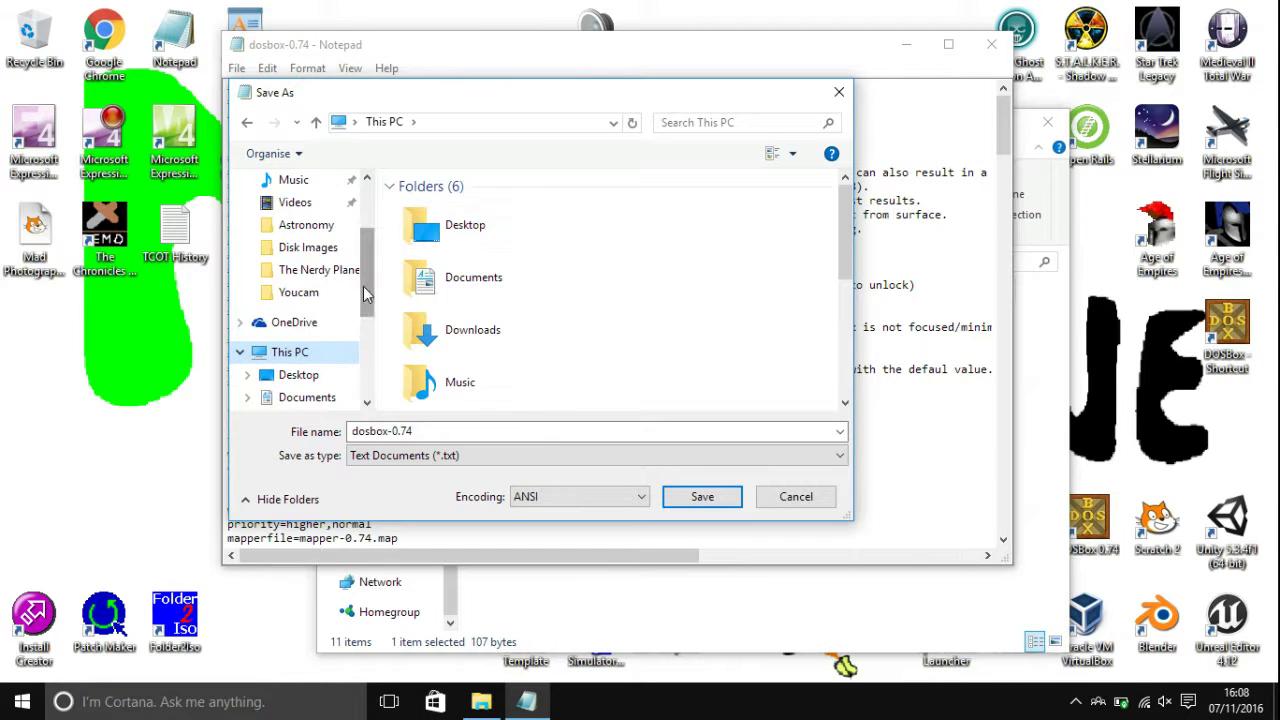
scroll(363, 286, "down", 2)
left_click(300, 374)
left_click(435, 232)
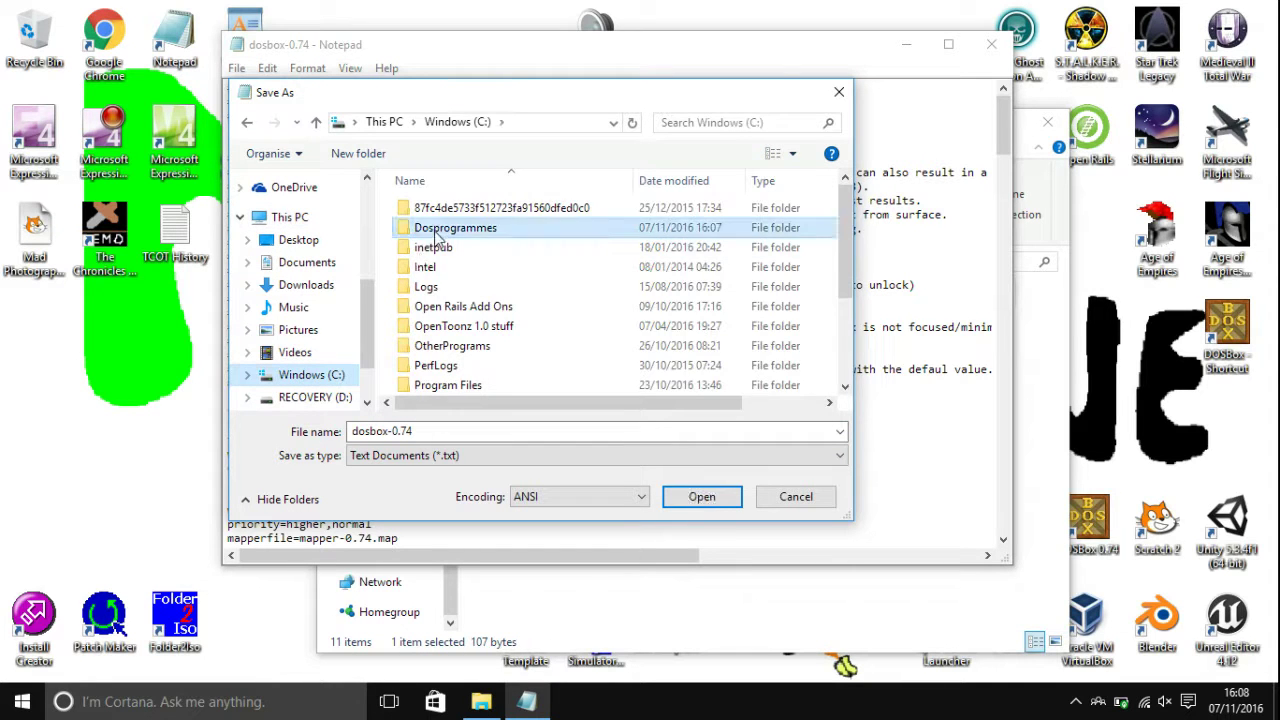
double_click(437, 230)
double_click(466, 272)
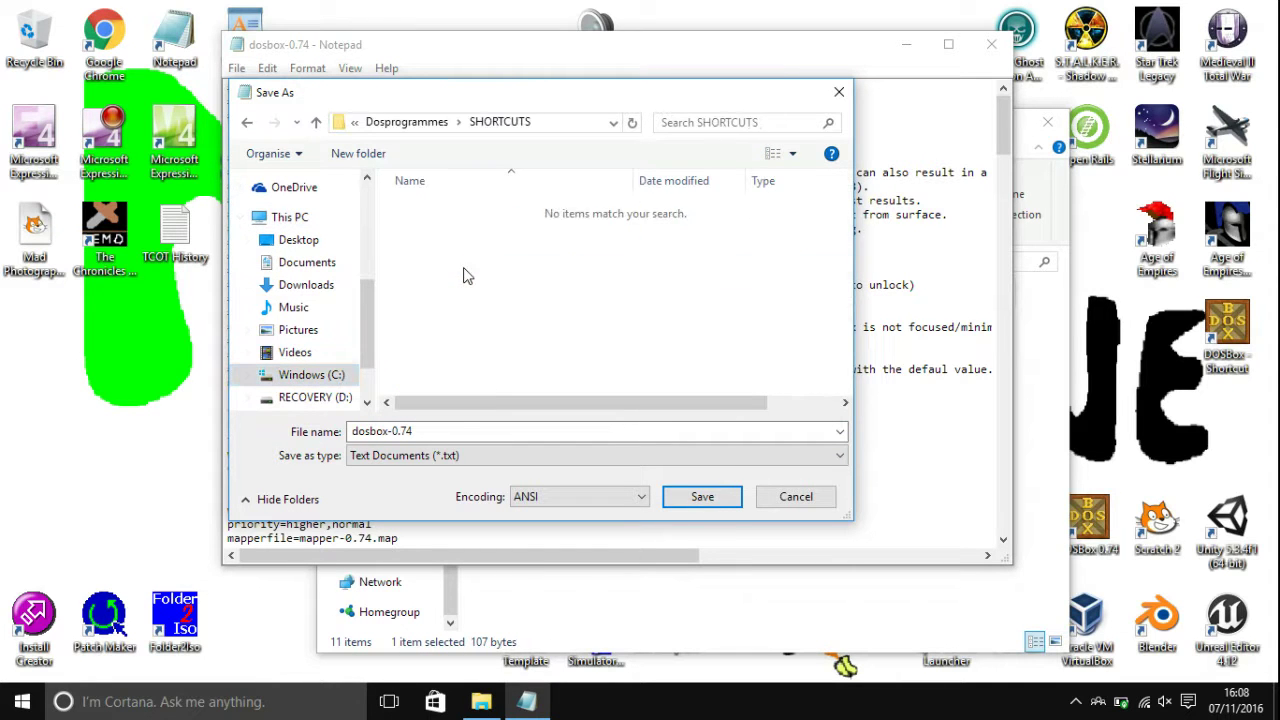
Step: Save the configuration copy as Daggerfall.conf with the file type All Files
left_click(378, 458)
left_click(394, 485)
left_click(428, 431)
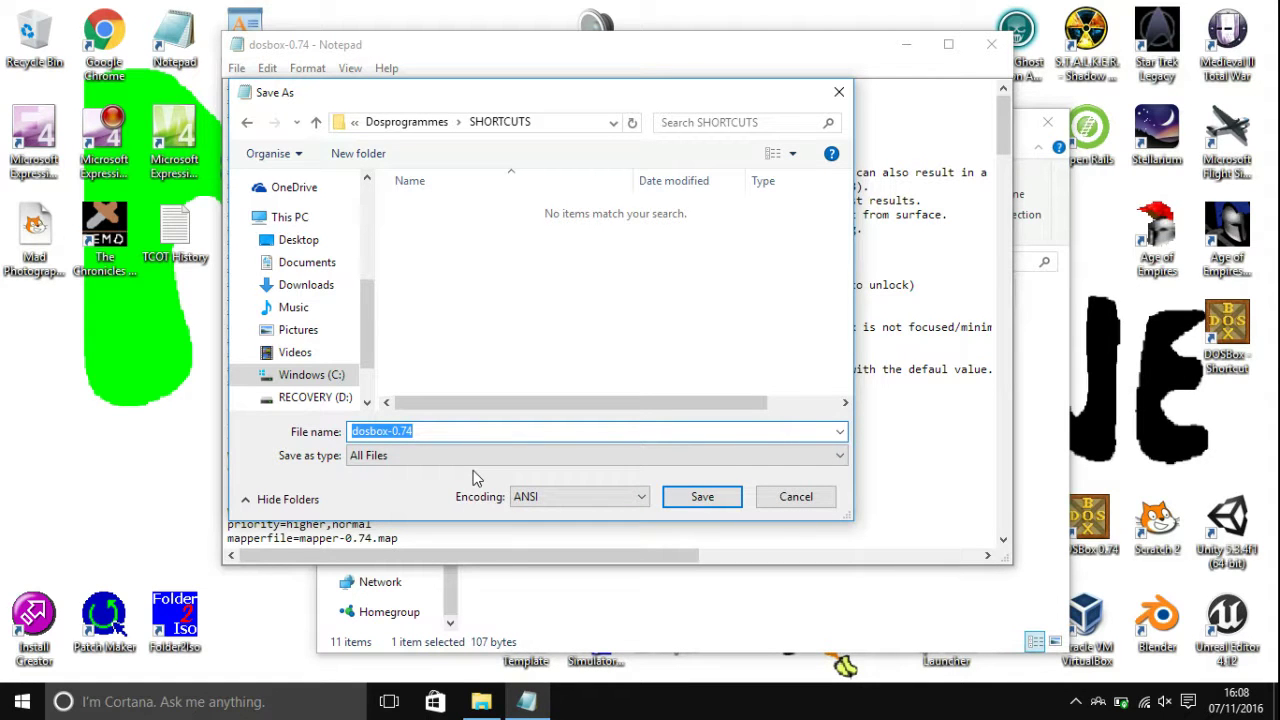
type("Daggerfall")
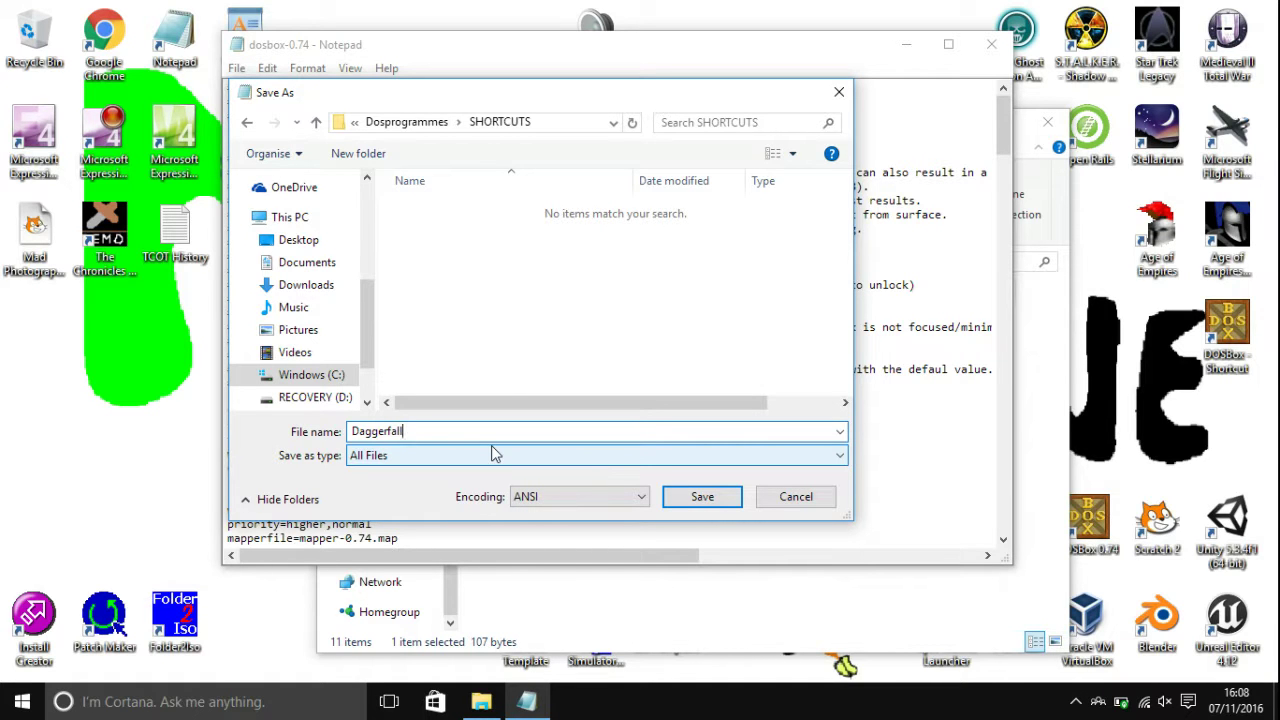
type(".conf")
left_click(700, 497)
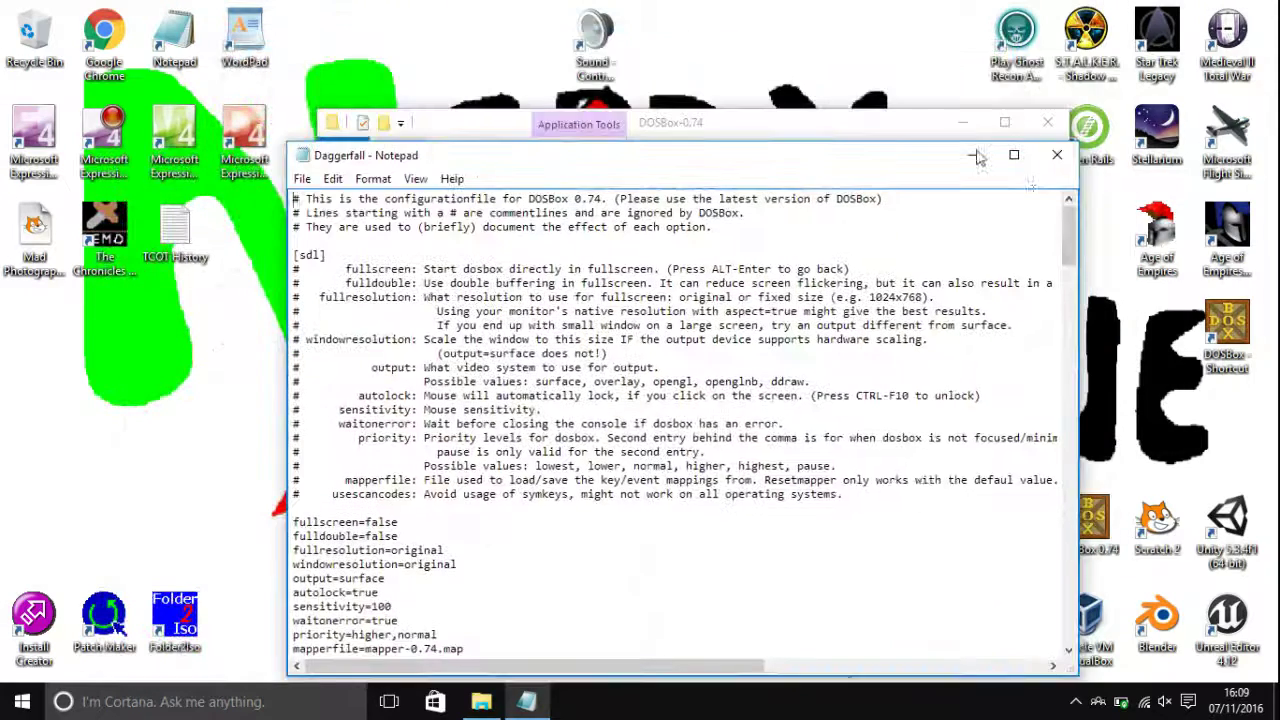
Step: Under [autoexec], add the lines "mount c c:\dosprogrammes\daggerfall\dagger", "mount d c:\dosprogrammes\daggerfall\dfcd -t cdrom -label Daggerfall", "c:" and "dagger"
left_click_drag(897, 157, 881, 70)
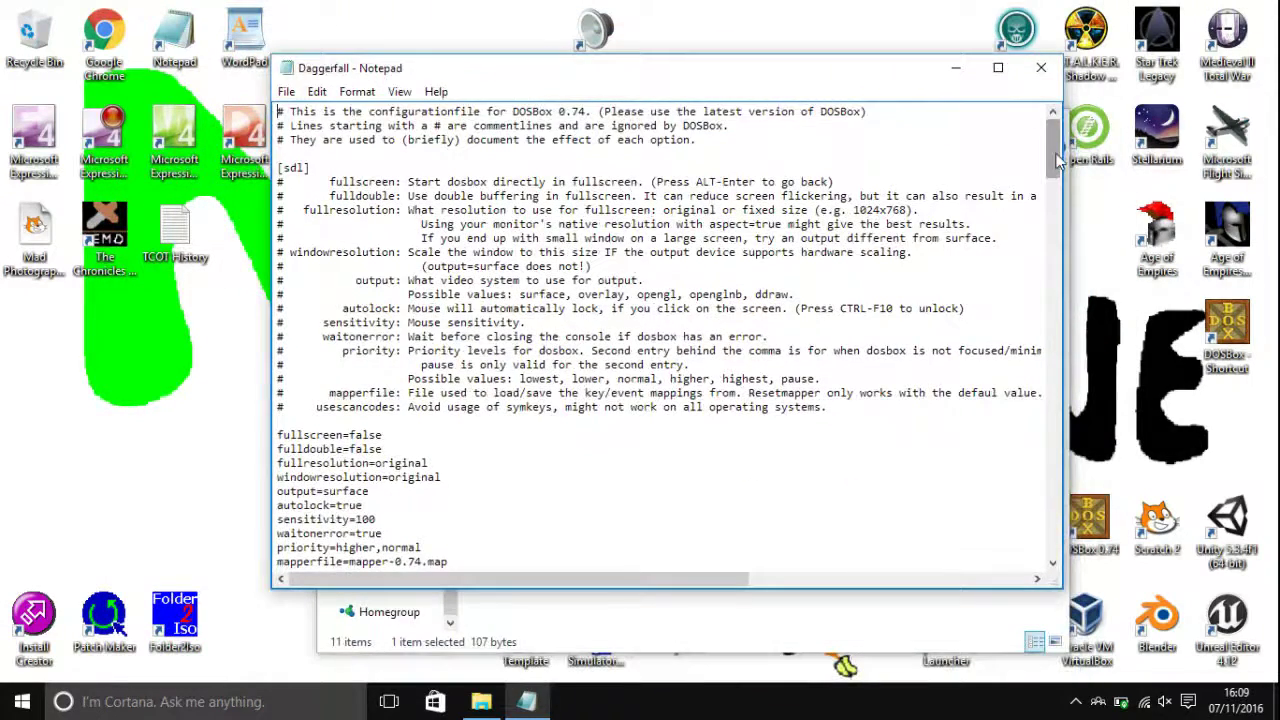
left_click_drag(1057, 160, 895, 536)
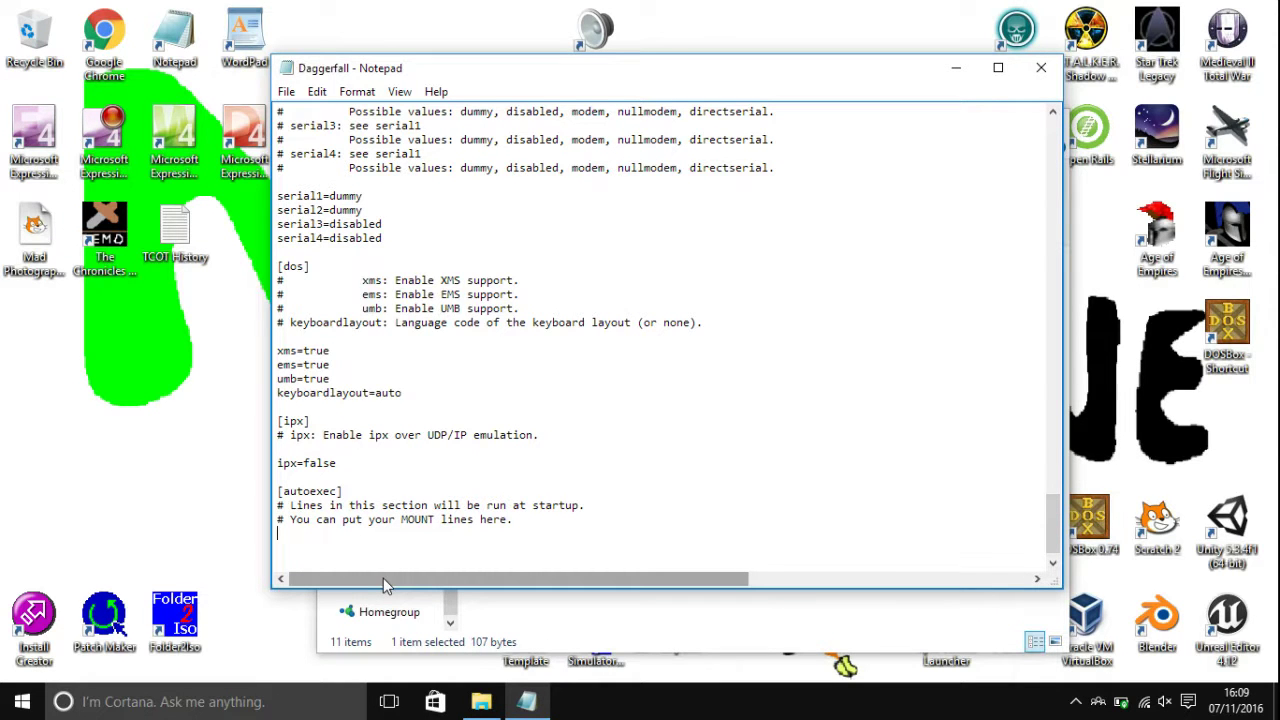
type("mount c c:\\")
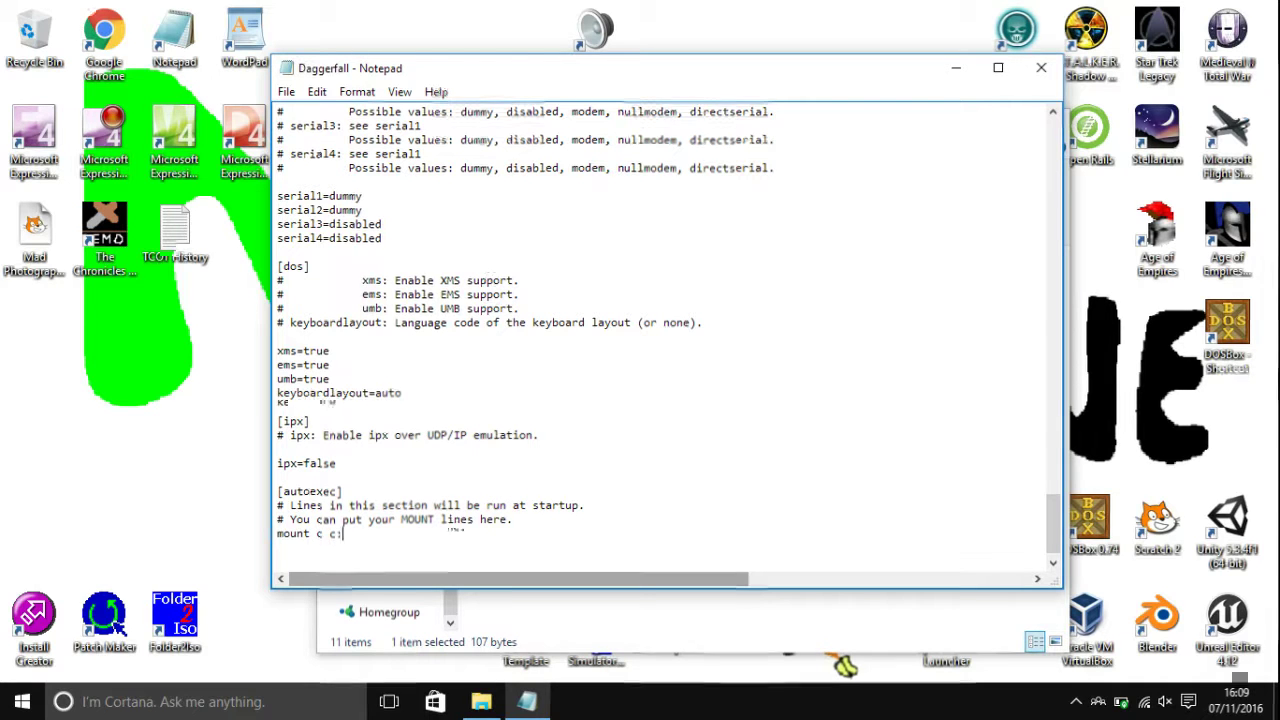
type("dosp")
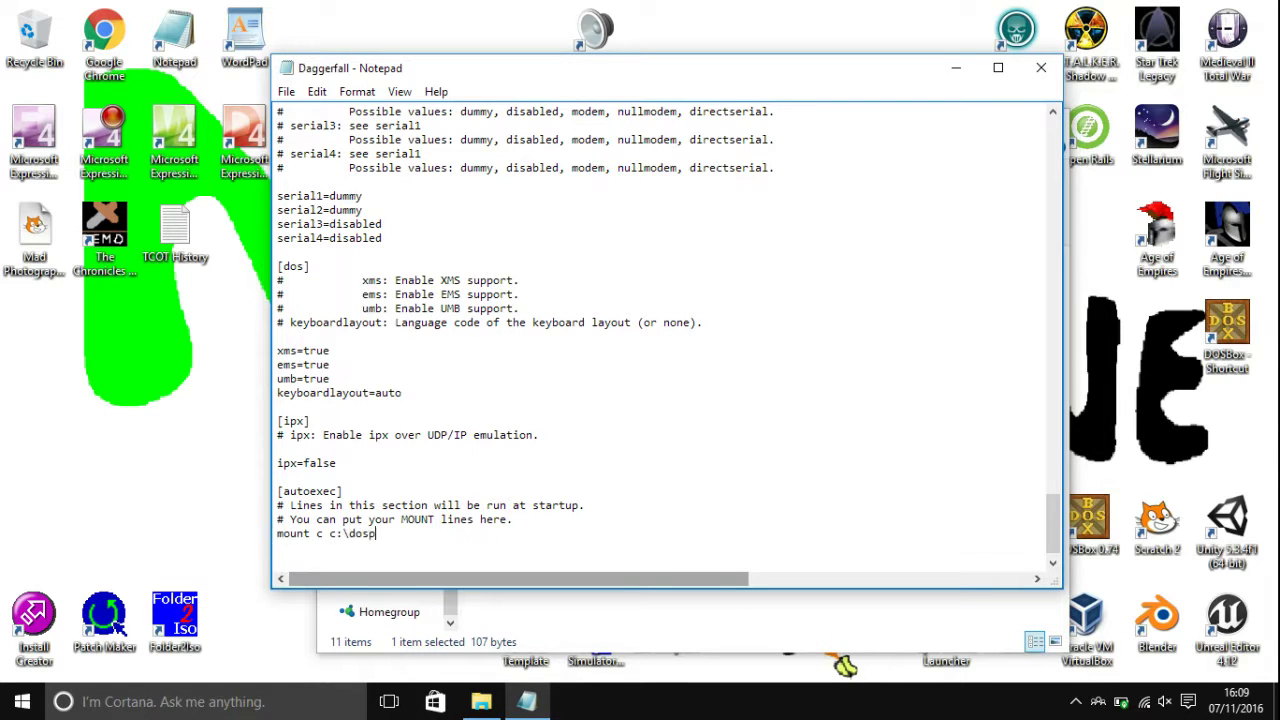
type("rogrammes\\daggerfall")
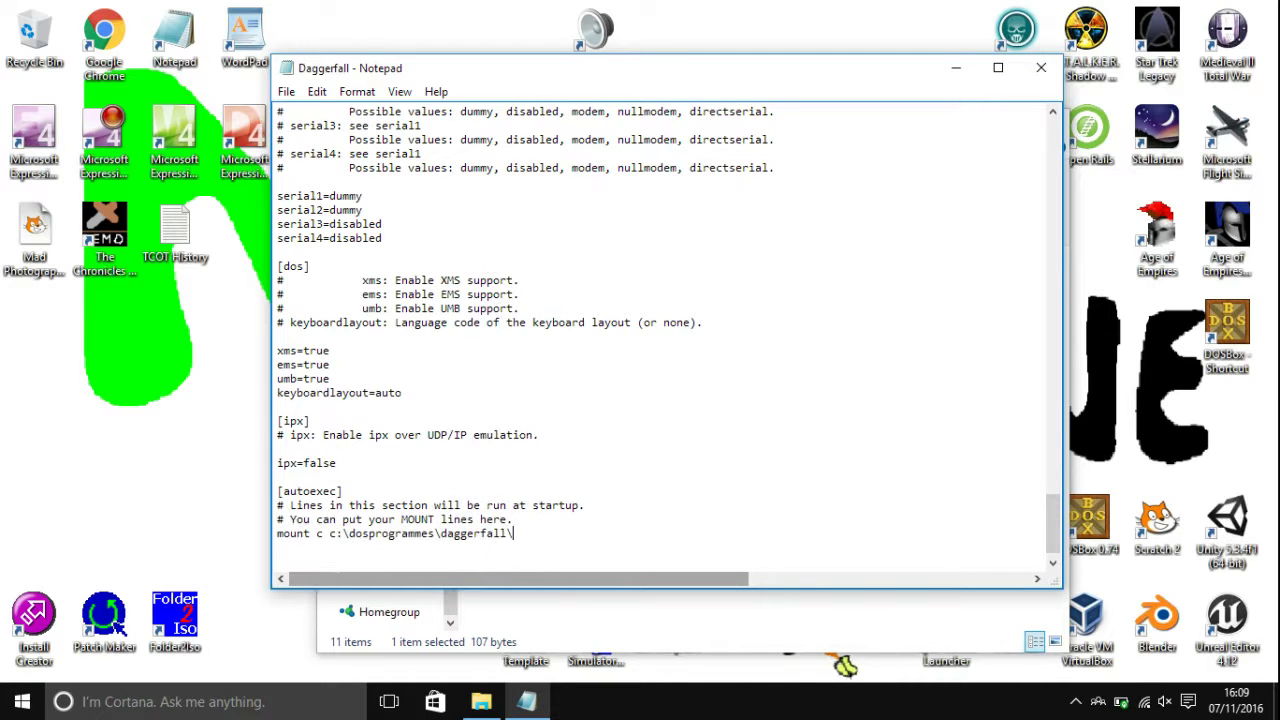
type("\\dagger")
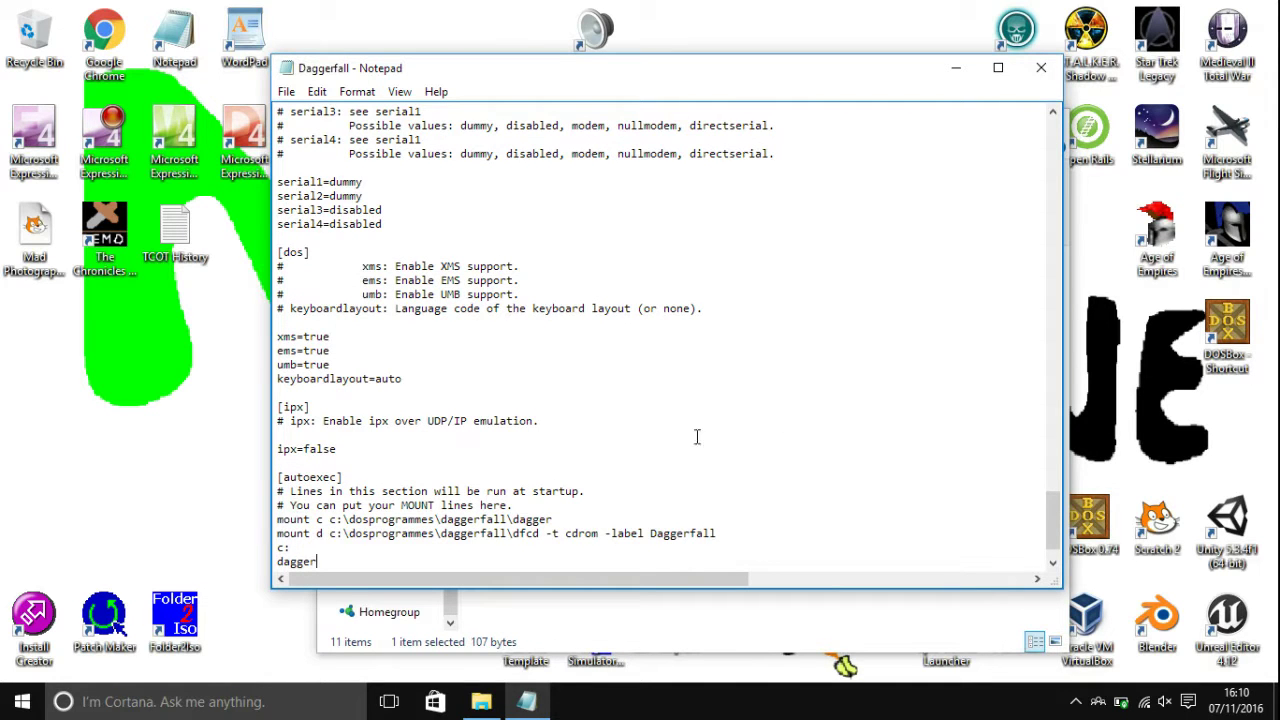
Step: Set the fullscreen option in the [sdl] section of the configuration to true
left_click_drag(1057, 507, 1052, 172)
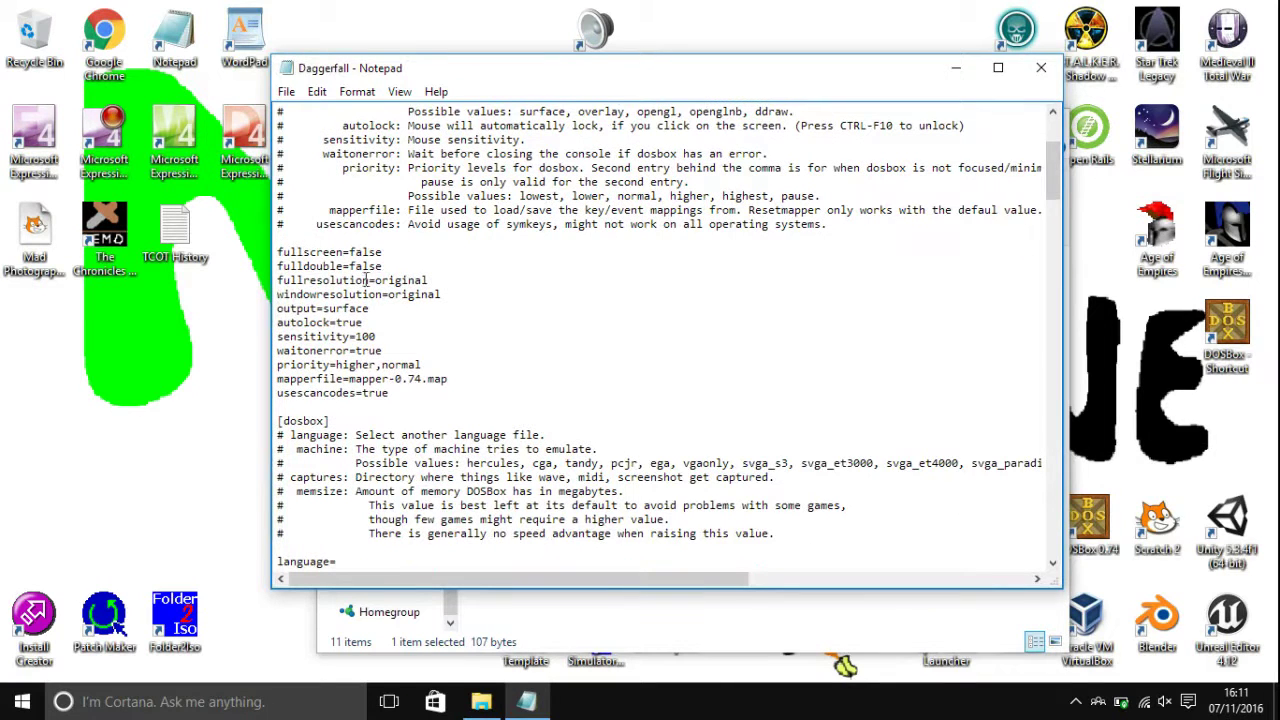
left_click_drag(383, 252, 351, 258)
type("true")
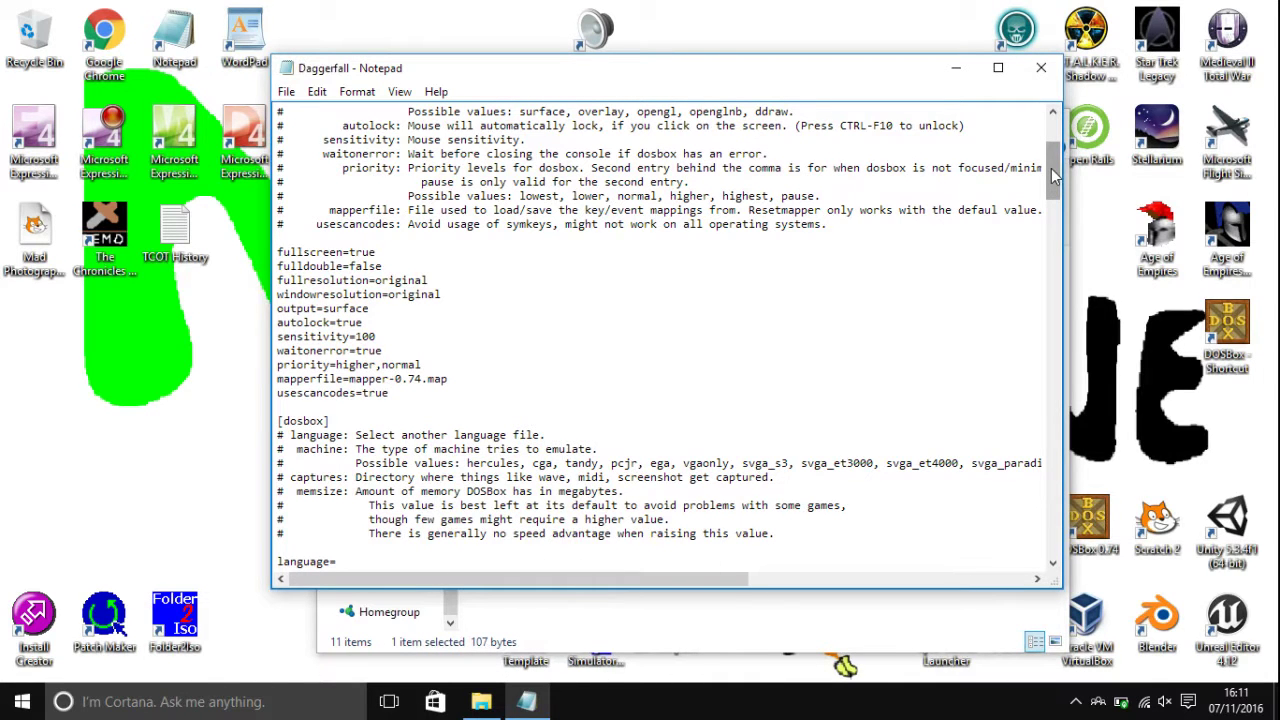
Step: Save the edited Daggerfall configuration file and close it
left_click_drag(1052, 175, 1052, 205)
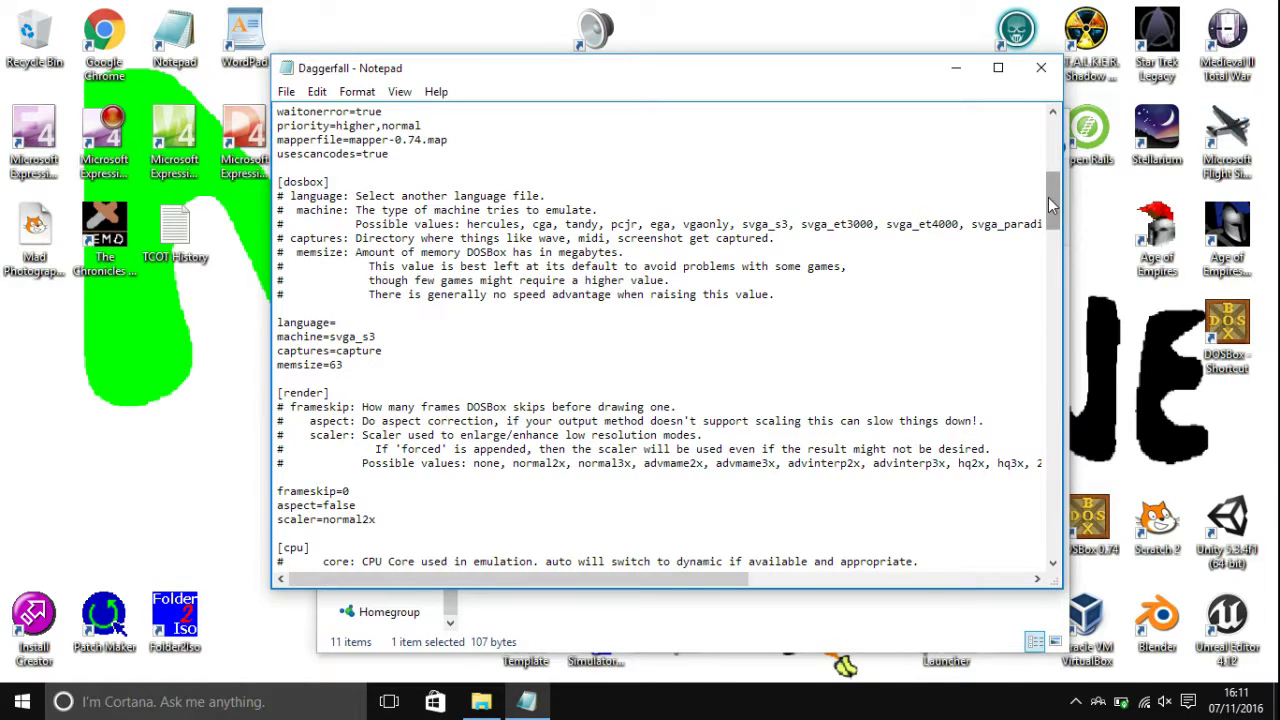
left_click_drag(1050, 205, 1048, 258)
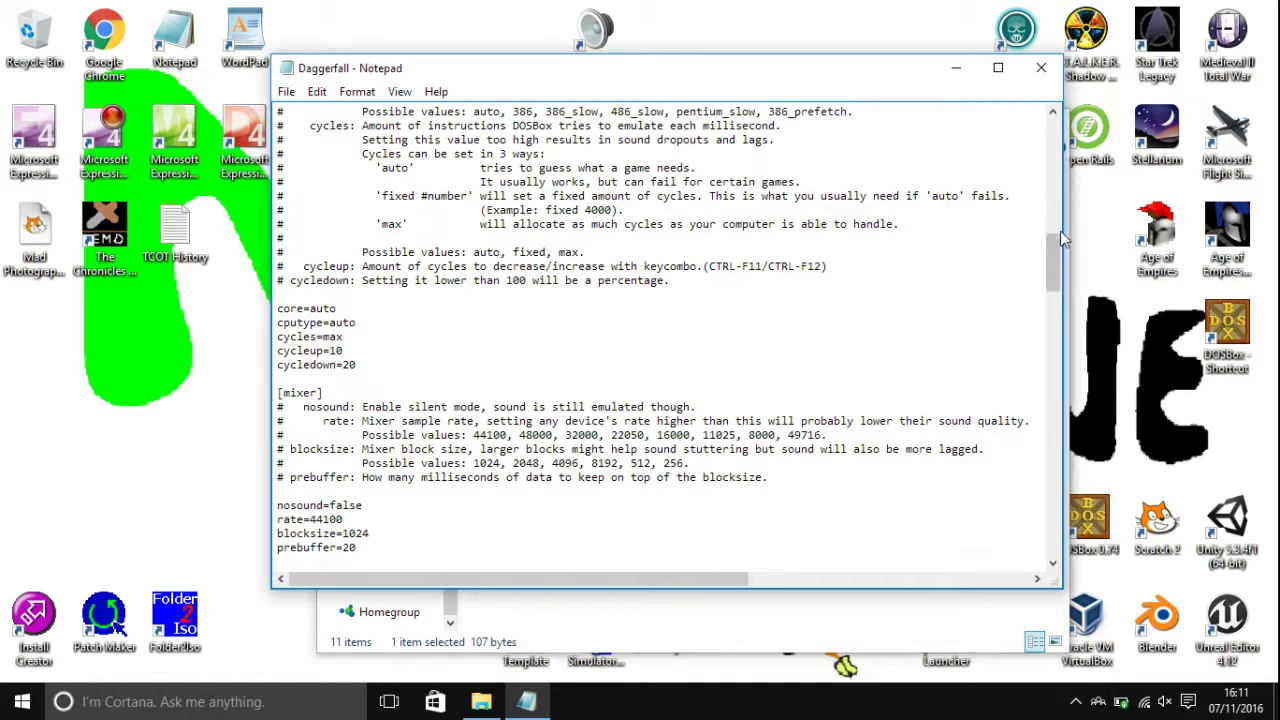
left_click_drag(1057, 258, 1053, 142)
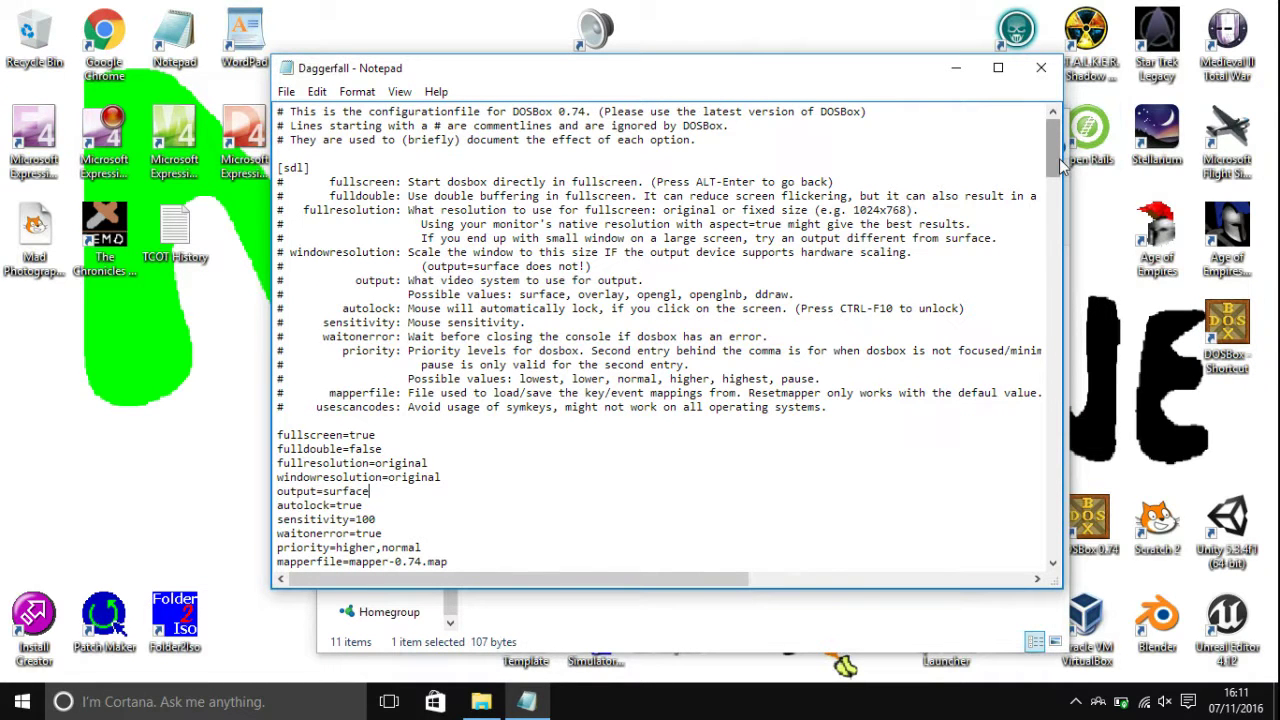
left_click(296, 95)
left_click(324, 151)
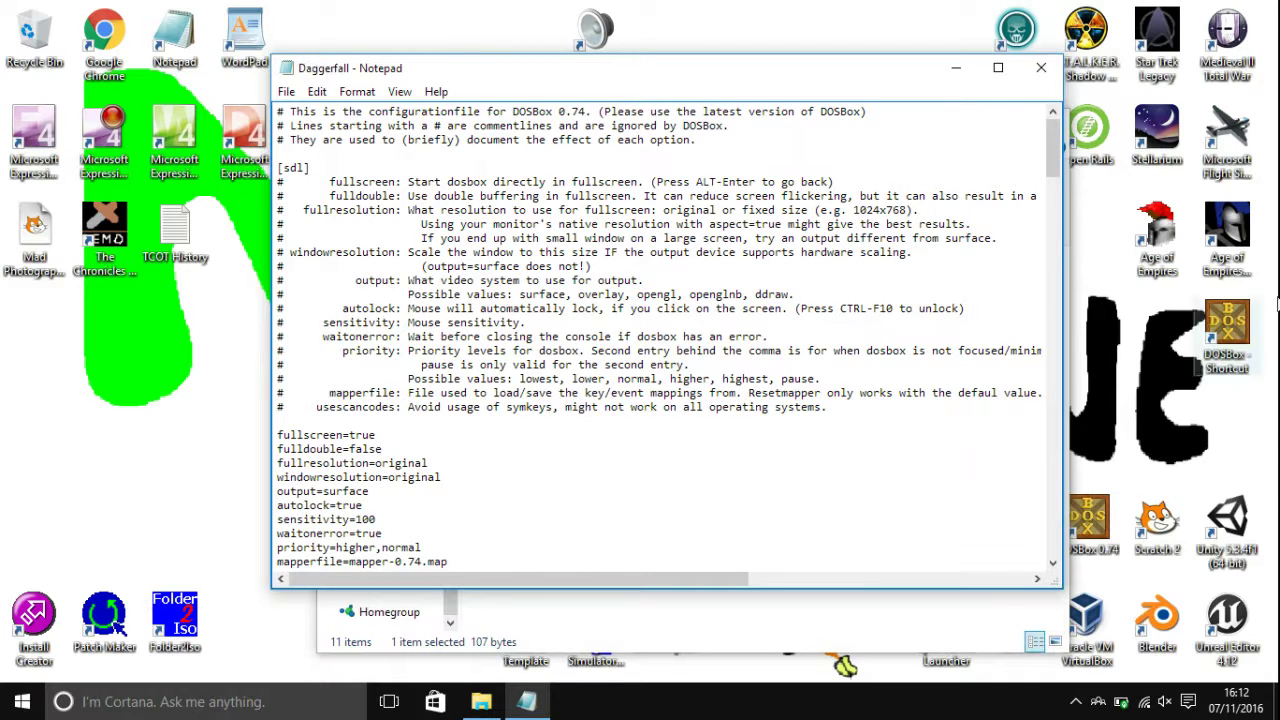
left_click(1041, 70)
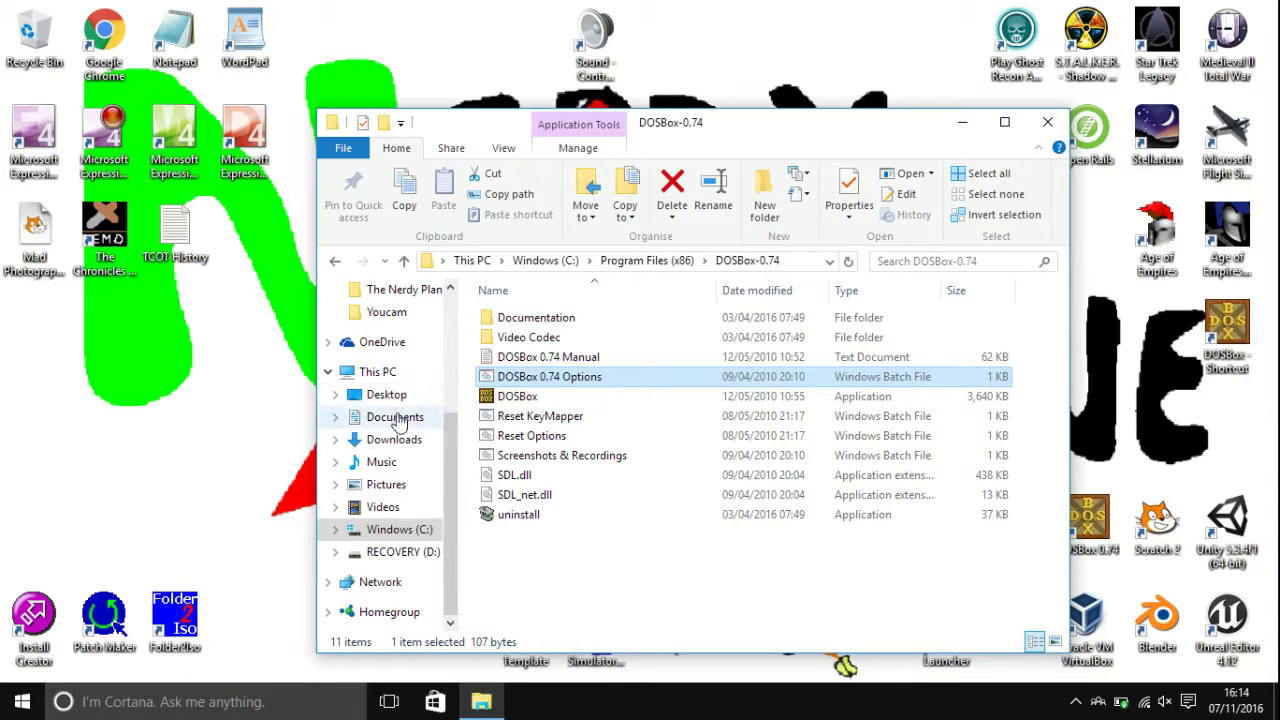
Step: Open the Daggerfall configuration file from C:\Dosprogrammes\SHORTCUTS to check its contents, and close both the file and the folder
left_click(398, 530)
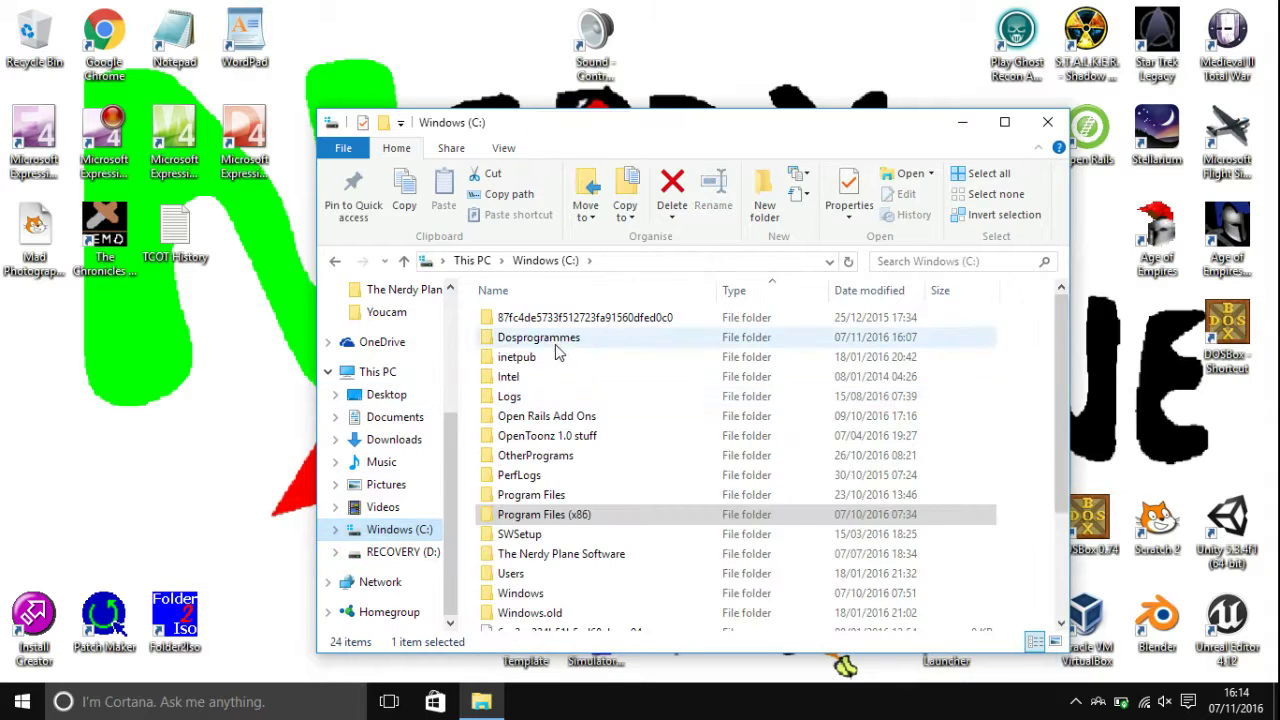
double_click(556, 340)
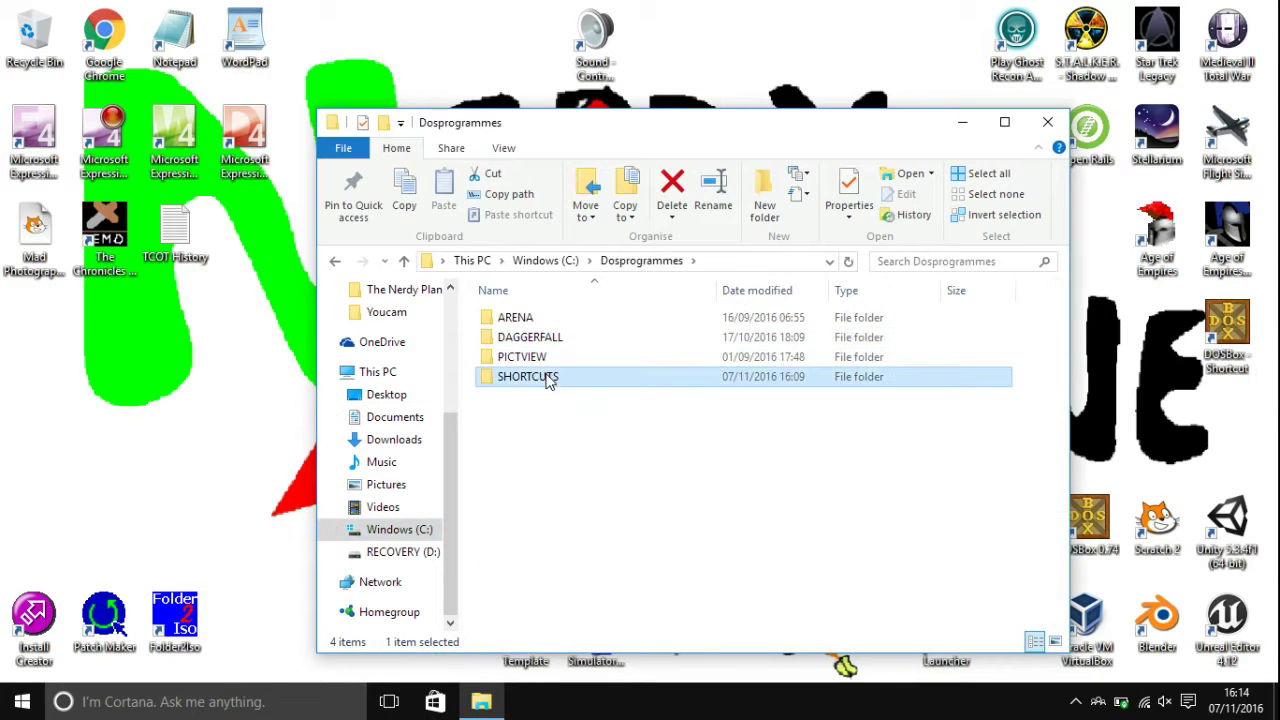
double_click(548, 378)
double_click(526, 318)
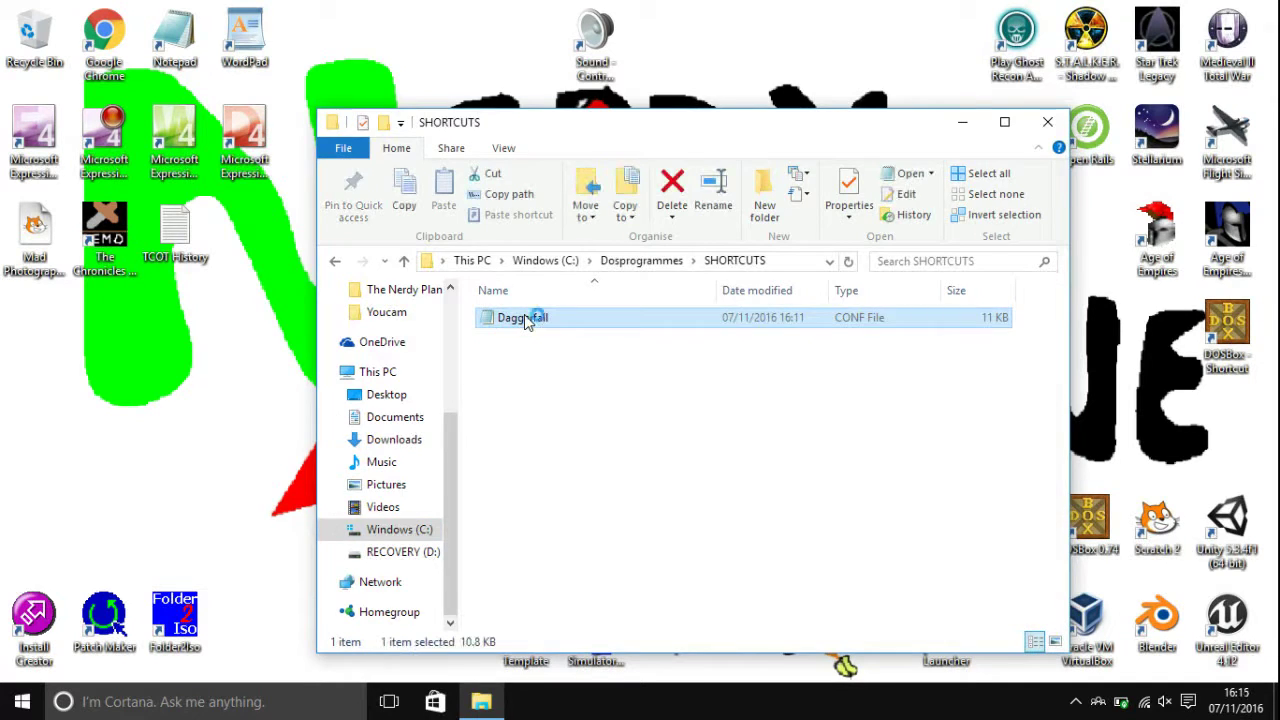
left_click_drag(1054, 150, 1006, 549)
left_click_drag(970, 292, 1030, 90)
left_click(1041, 67)
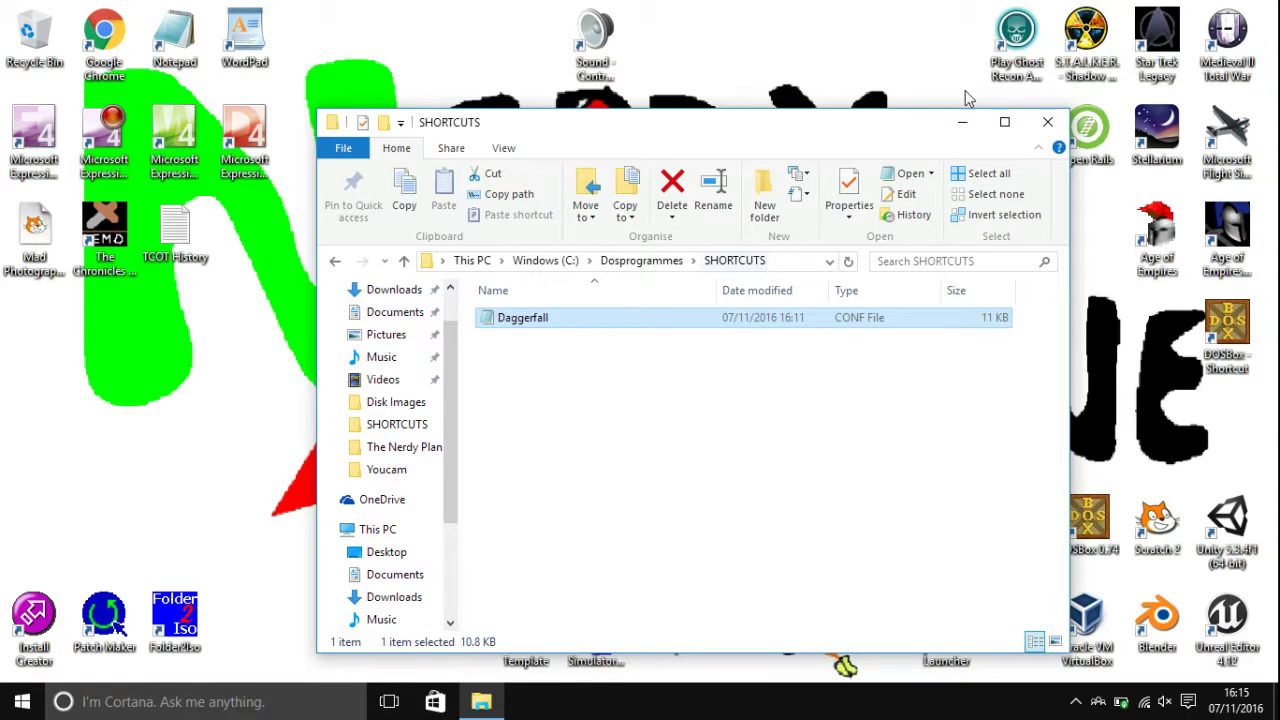
left_click(1047, 121)
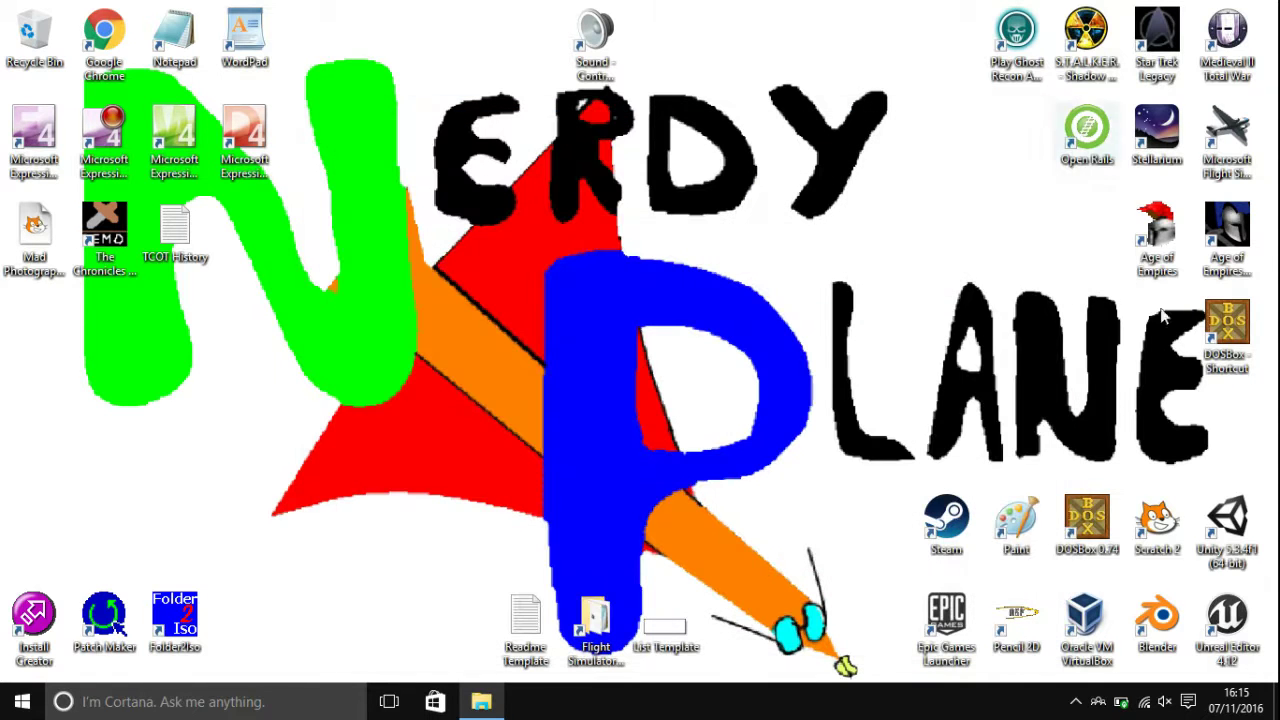
Step: Rename the "DOSBox - Shortcut" desktop shortcut as Daggerfall
right_click(1232, 320)
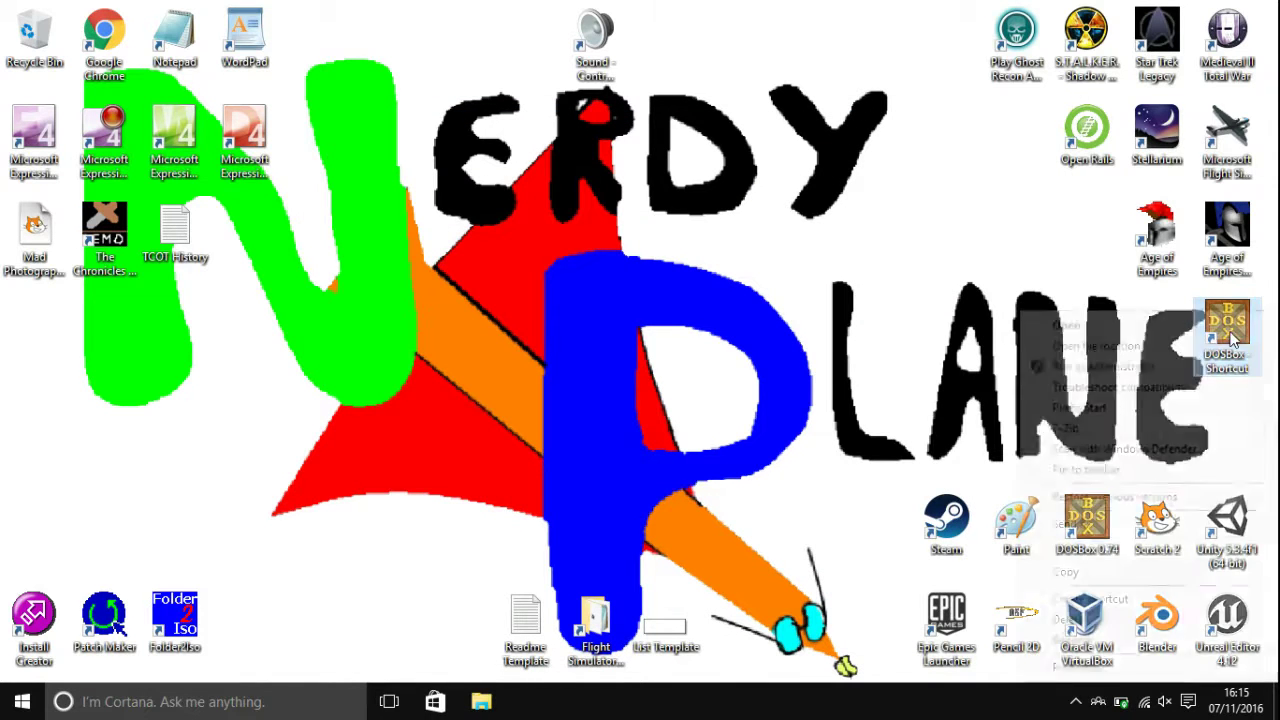
left_click(1072, 640)
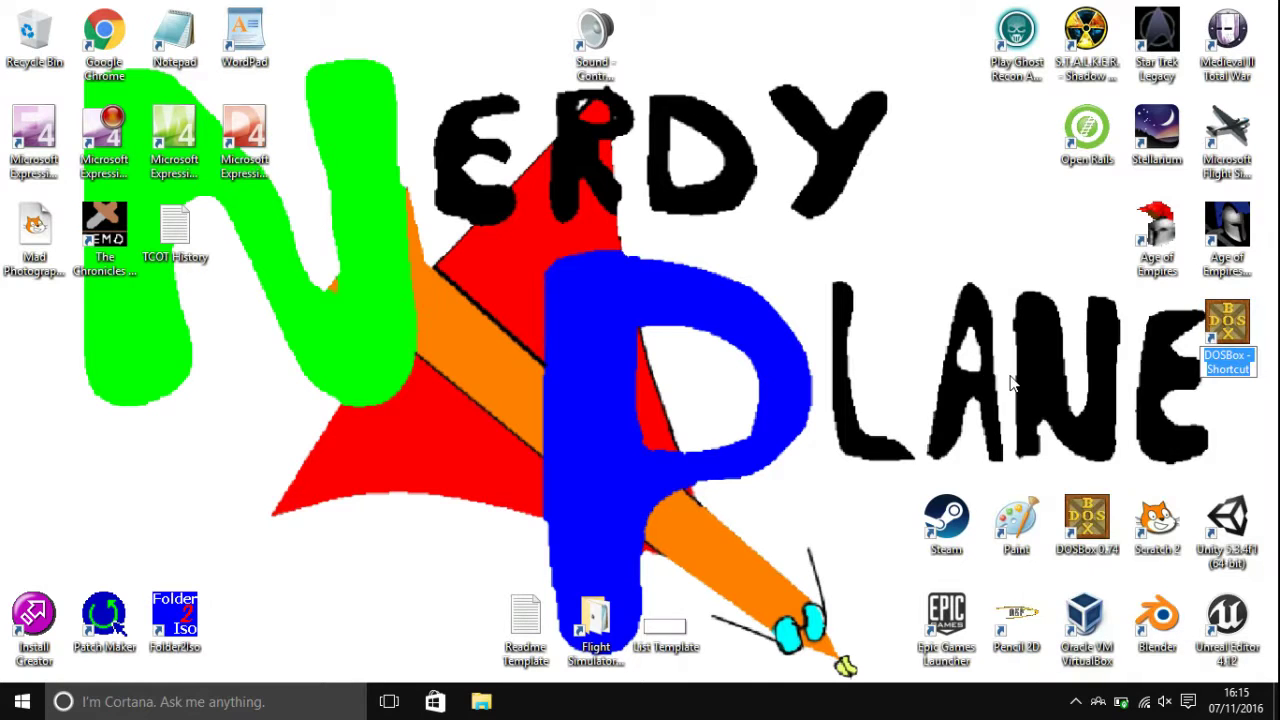
type("Dagg")
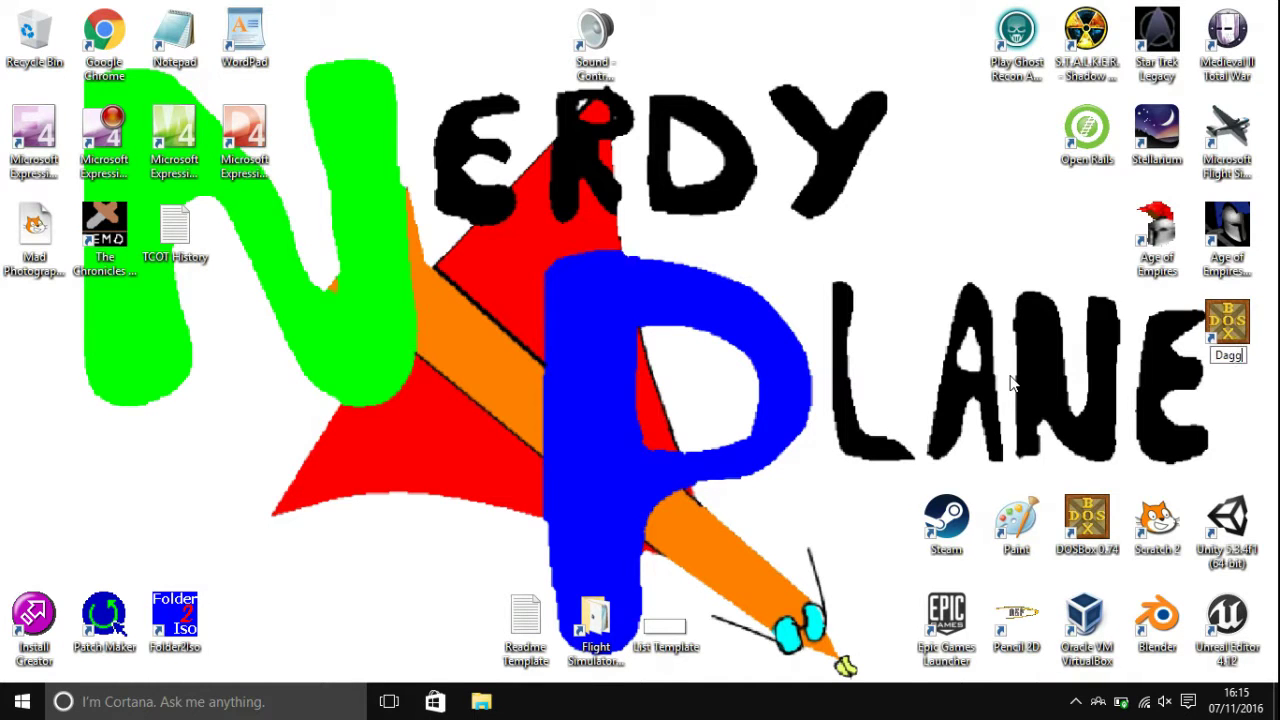
type("erfall")
key("Return")
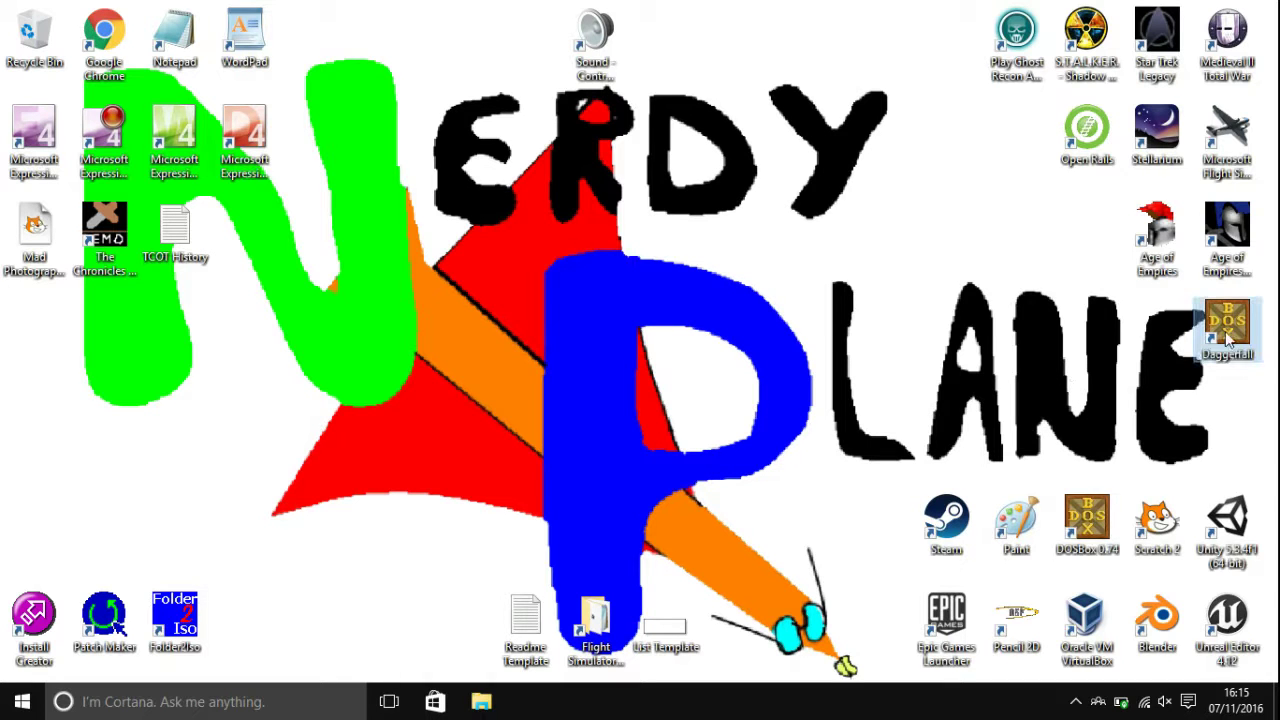
Step: In the Daggerfall shortcut's properties, append a space, -conf, another space and an opening quotation mark after DOSBox.exe" in the target
right_click(1228, 340)
left_click(1080, 670)
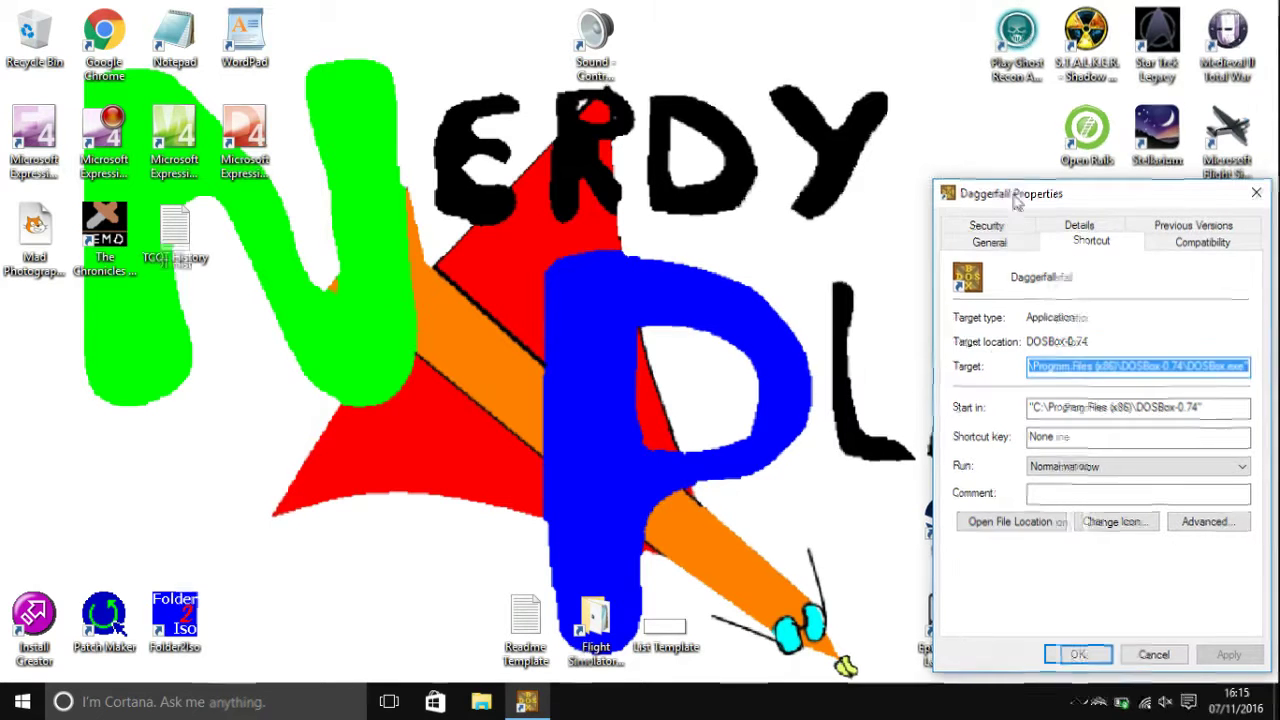
left_click_drag(1015, 200, 904, 193)
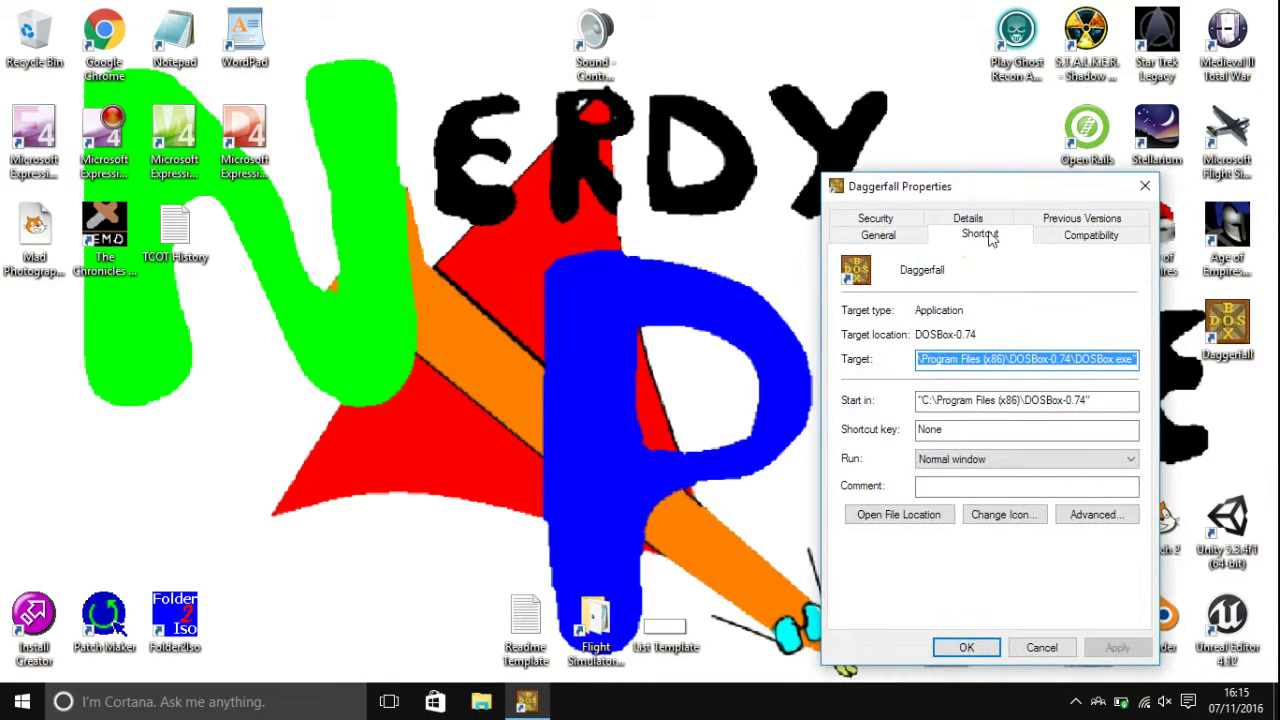
left_click(1038, 367)
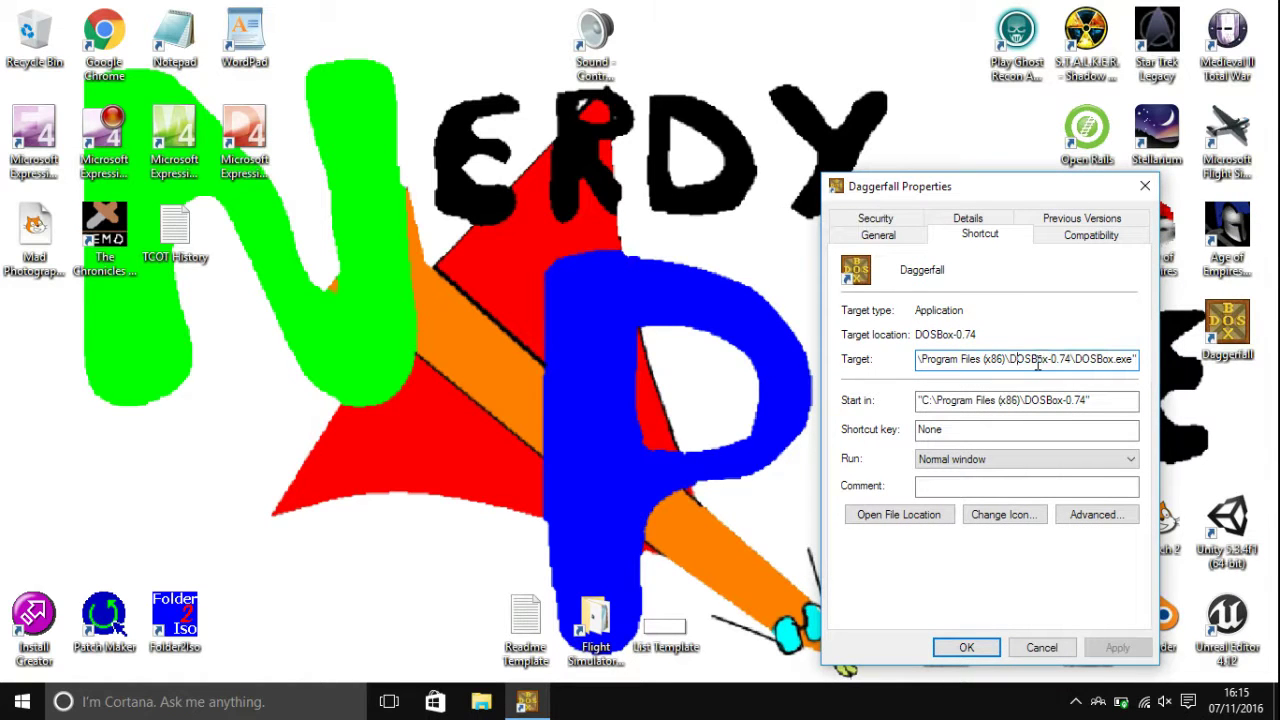
key("Right")
key("Right")
key("Right")
key("Right")
key("Right")
key("Right")
key("Right")
key("Right")
key("Right")
key("Right")
key("Right")
key("Right")
key("Right")
key("Right")
key("Right")
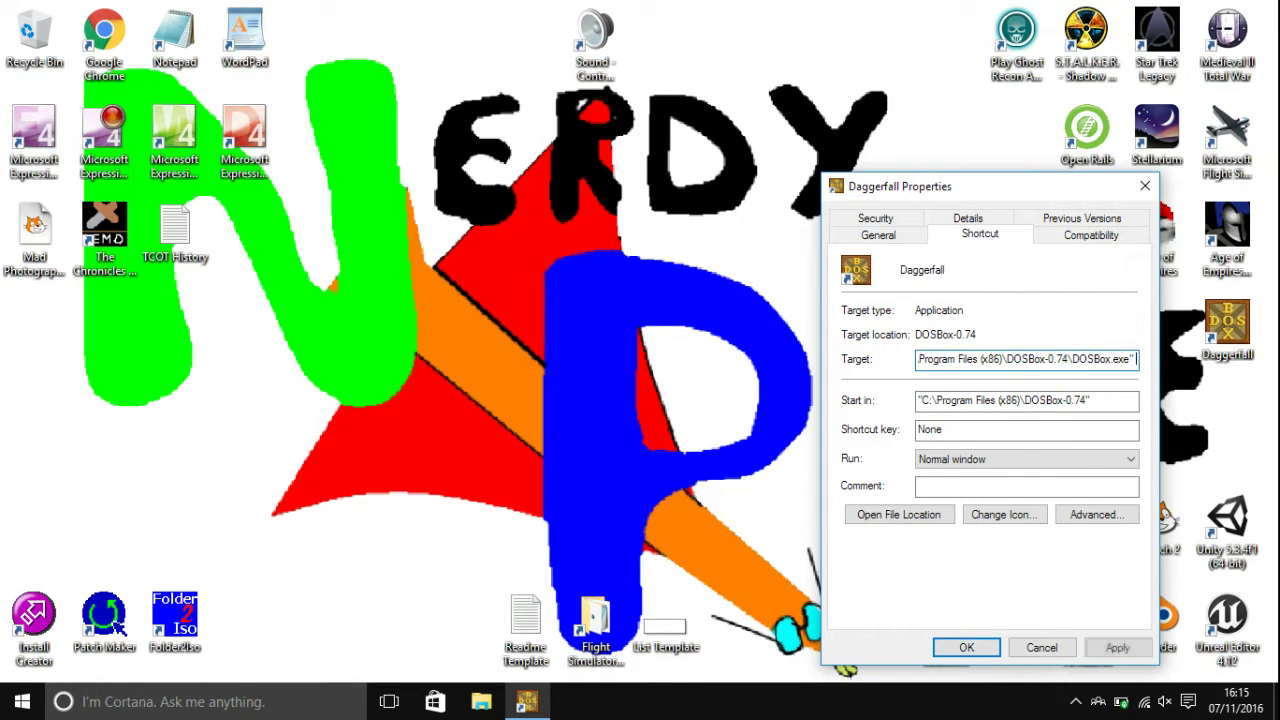
type("-conf")
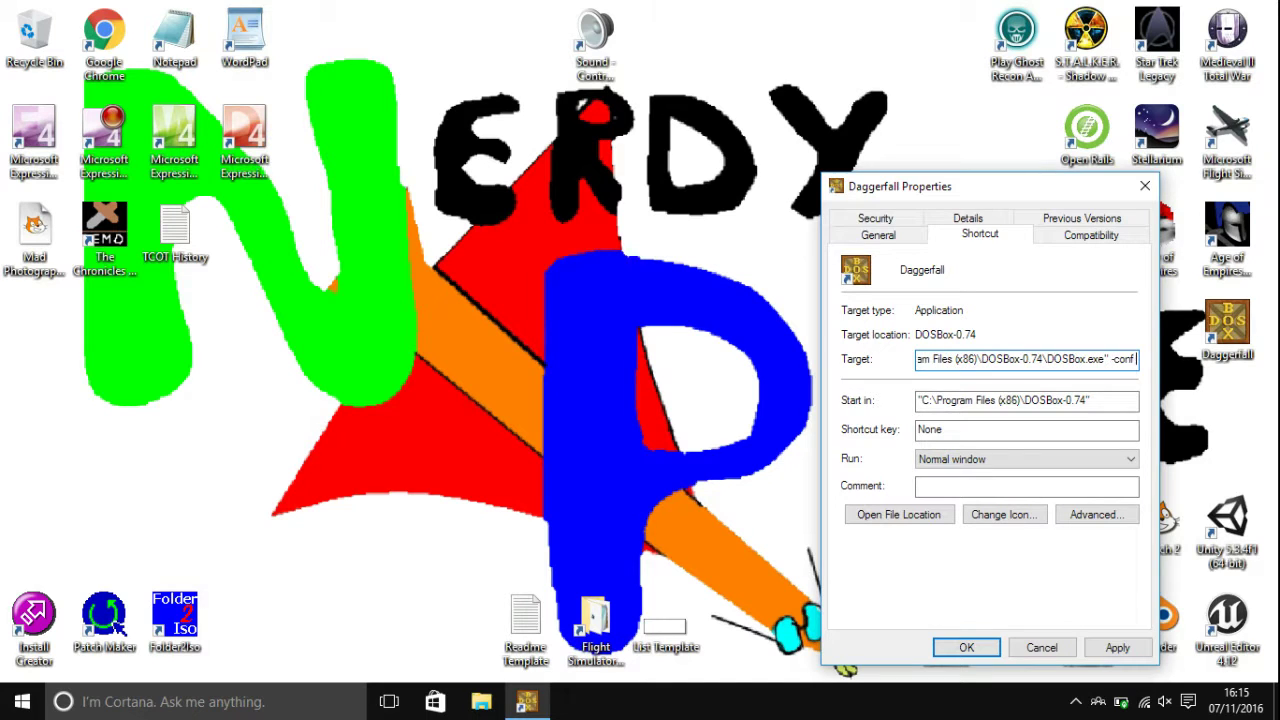
type(" \"")
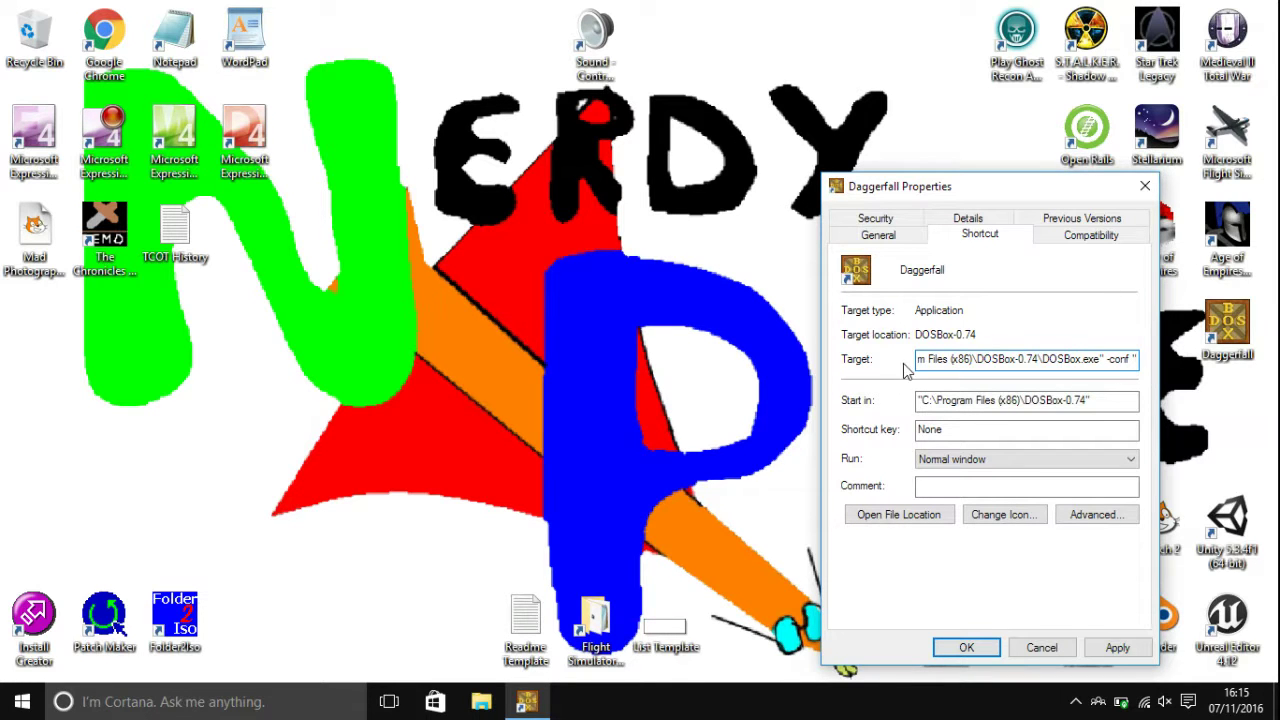
Step: Open the SHORTCUTS folder inside C:\Dosprogrammes in File Explorer
left_click(482, 701)
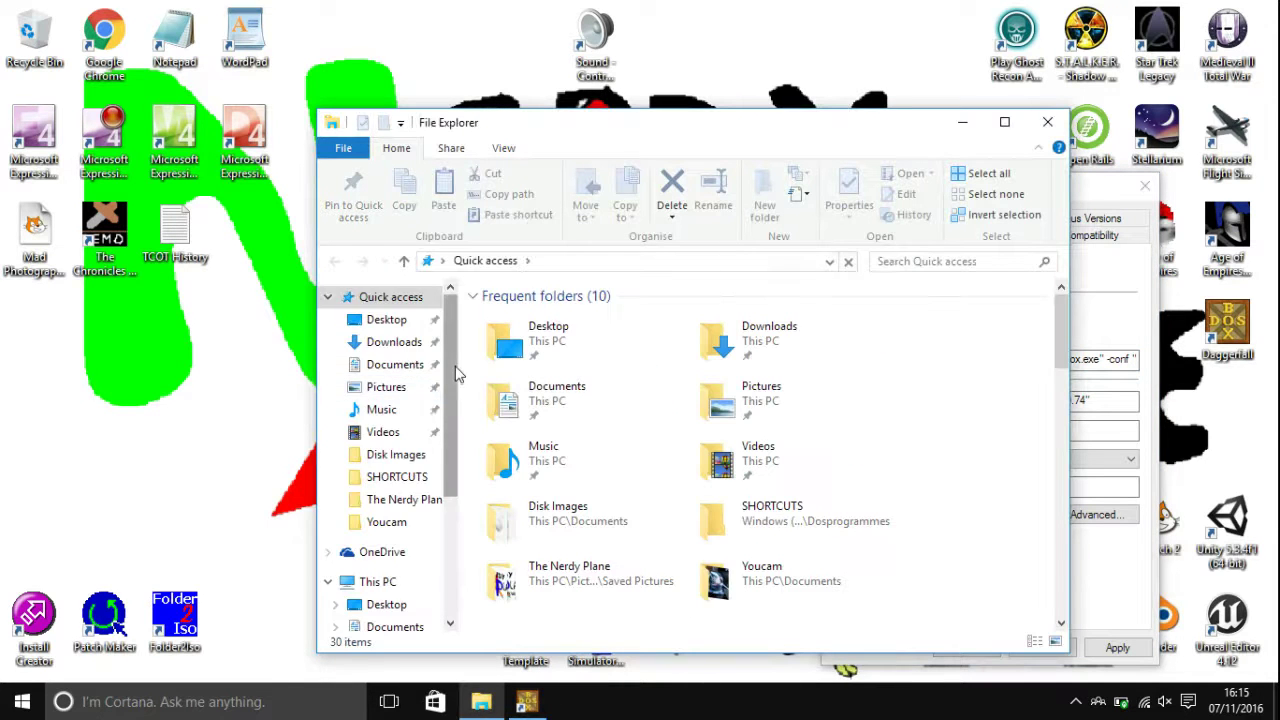
left_click_drag(455, 366, 455, 505)
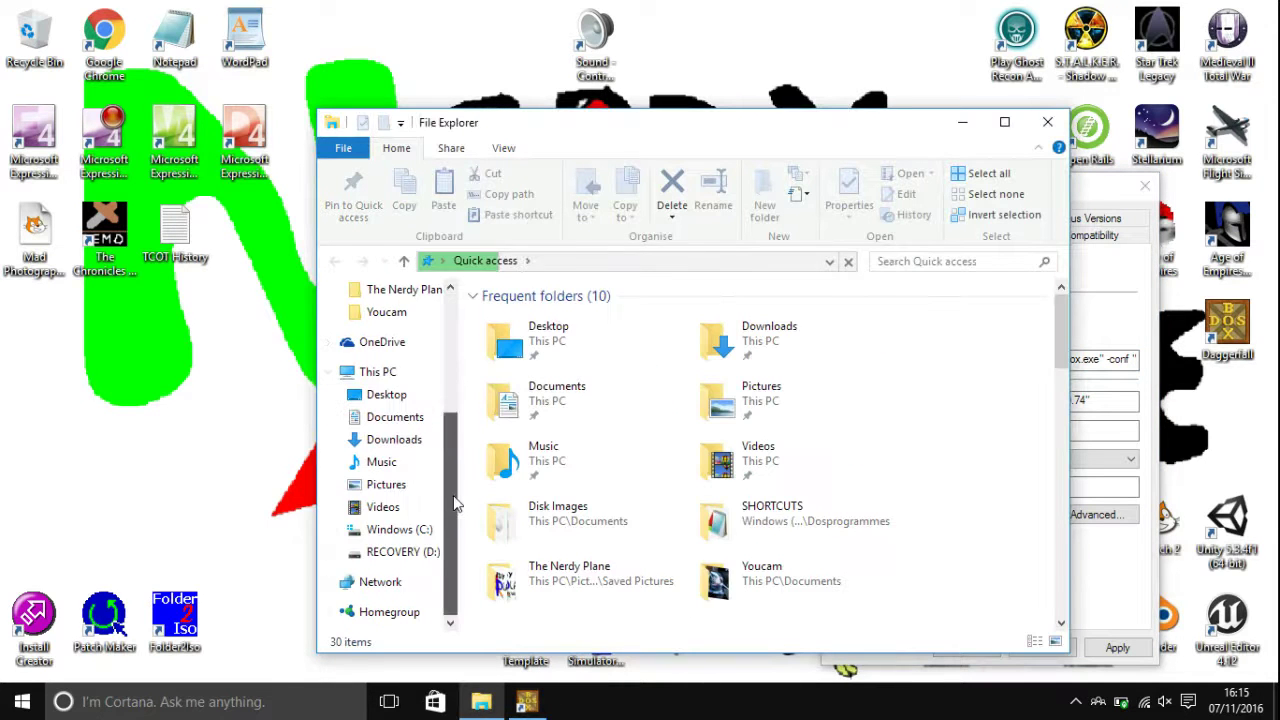
left_click(404, 537)
double_click(560, 338)
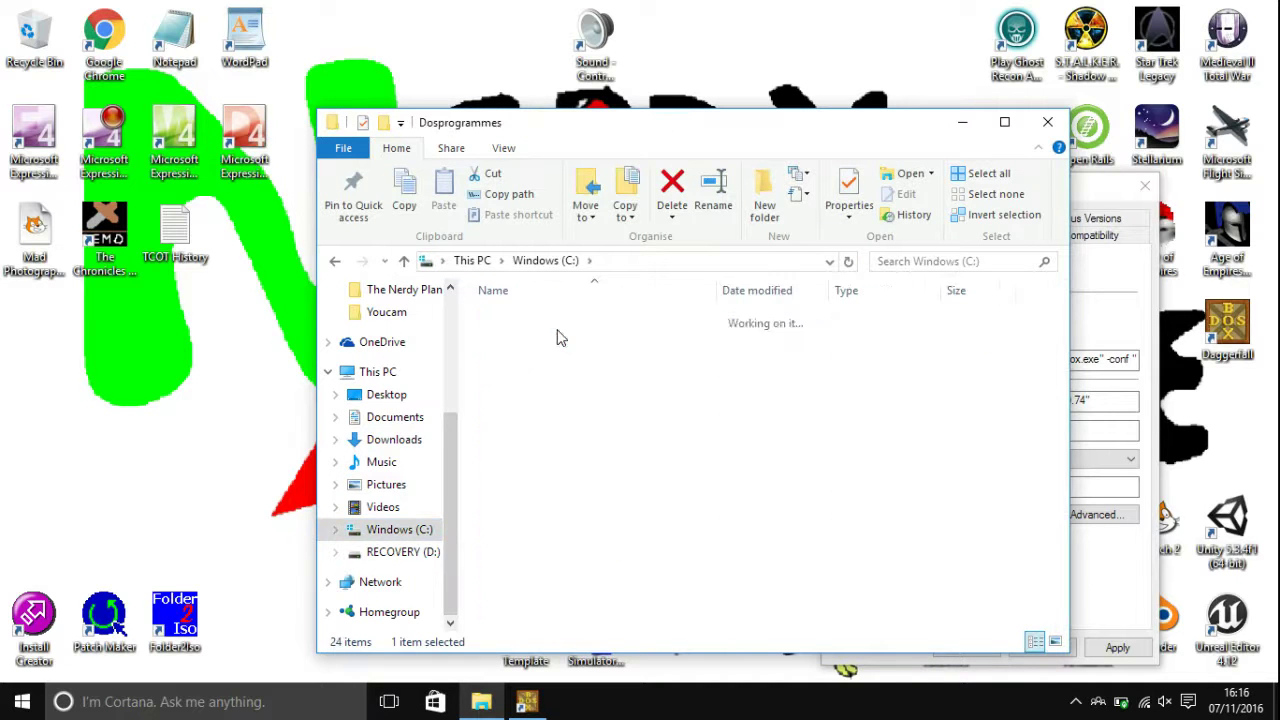
double_click(555, 380)
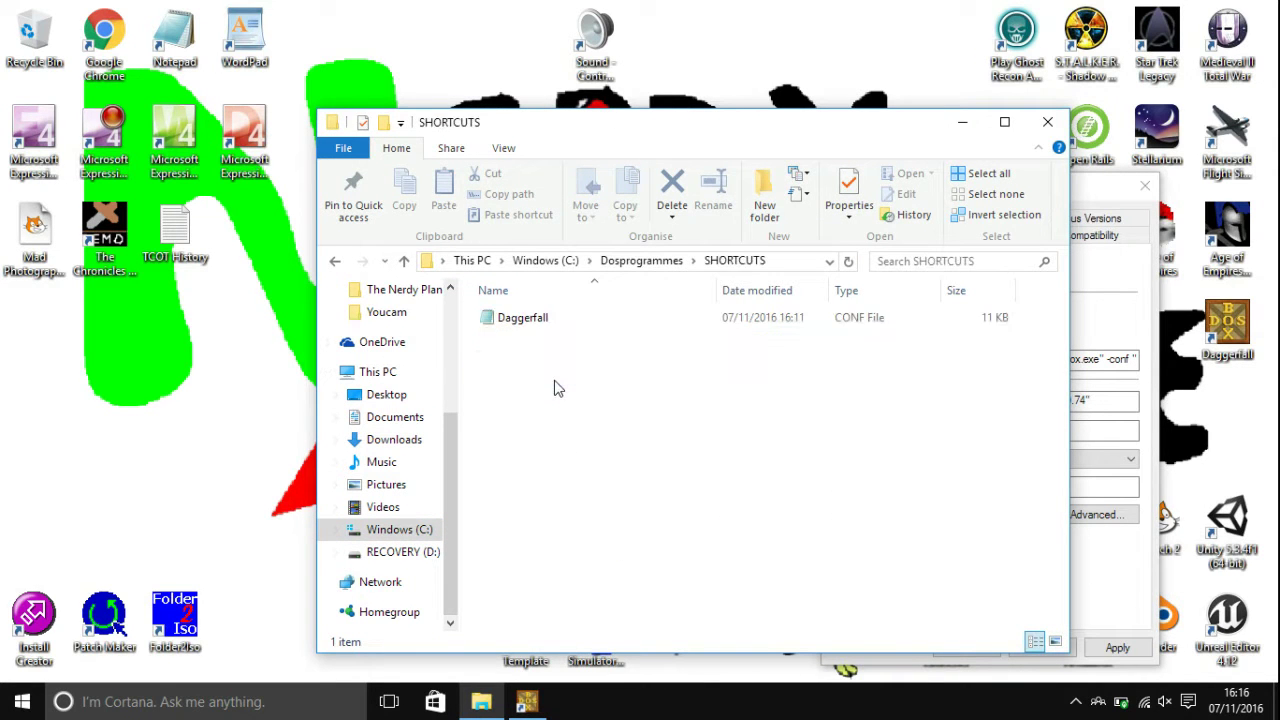
Step: Copy the location path C:\Dosprogrammes\SHORTCUTS from the Daggerfall configuration file's properties, and close the properties and folder
right_click(537, 321)
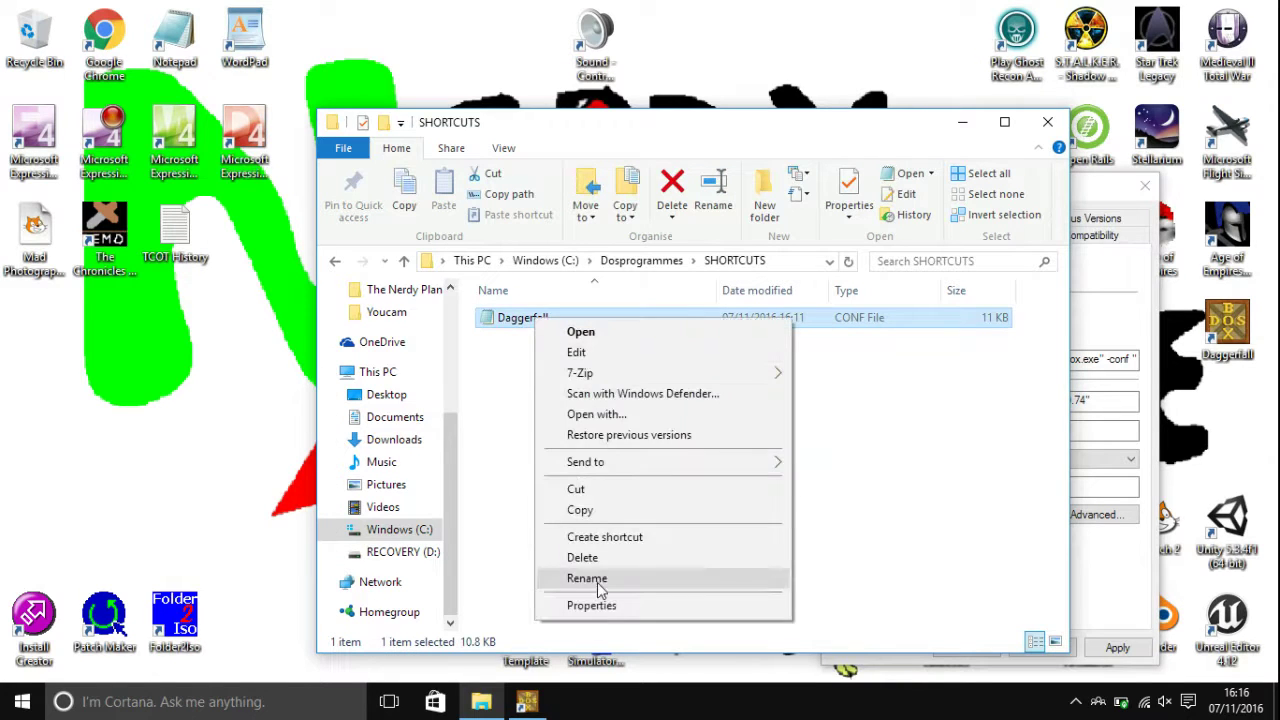
left_click(600, 607)
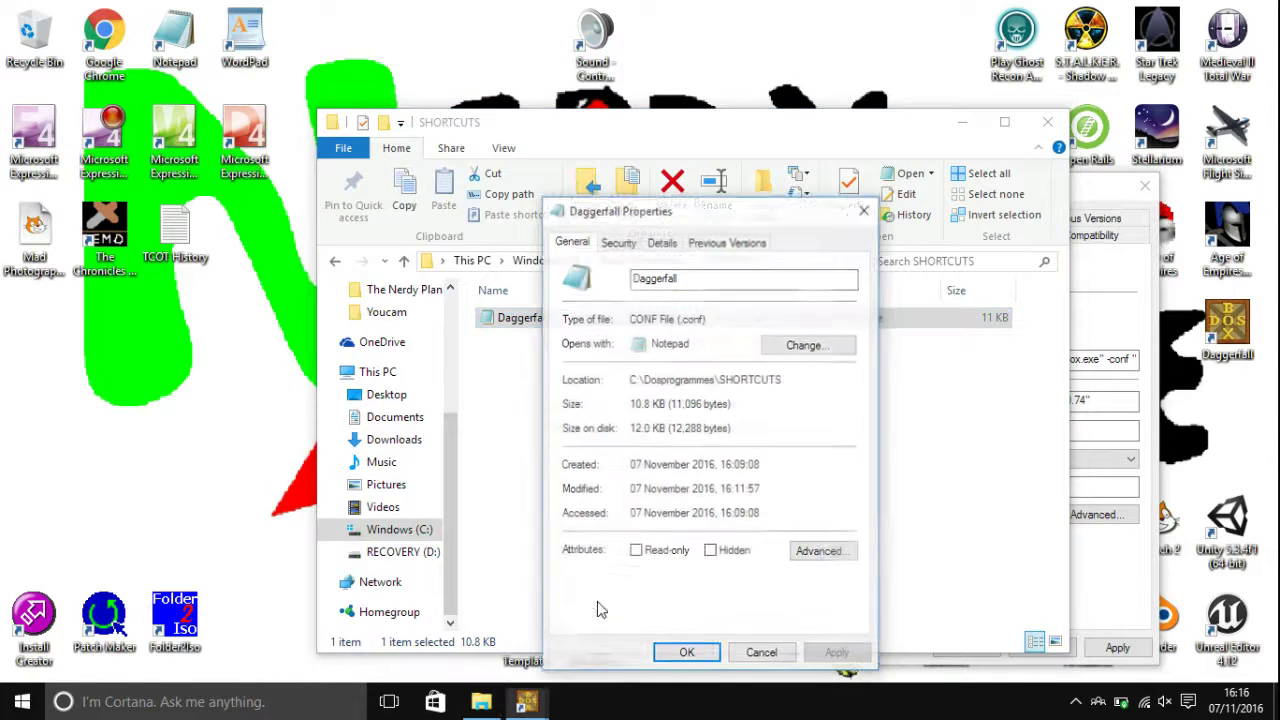
left_click_drag(785, 381, 622, 360)
key("ctrl+c")
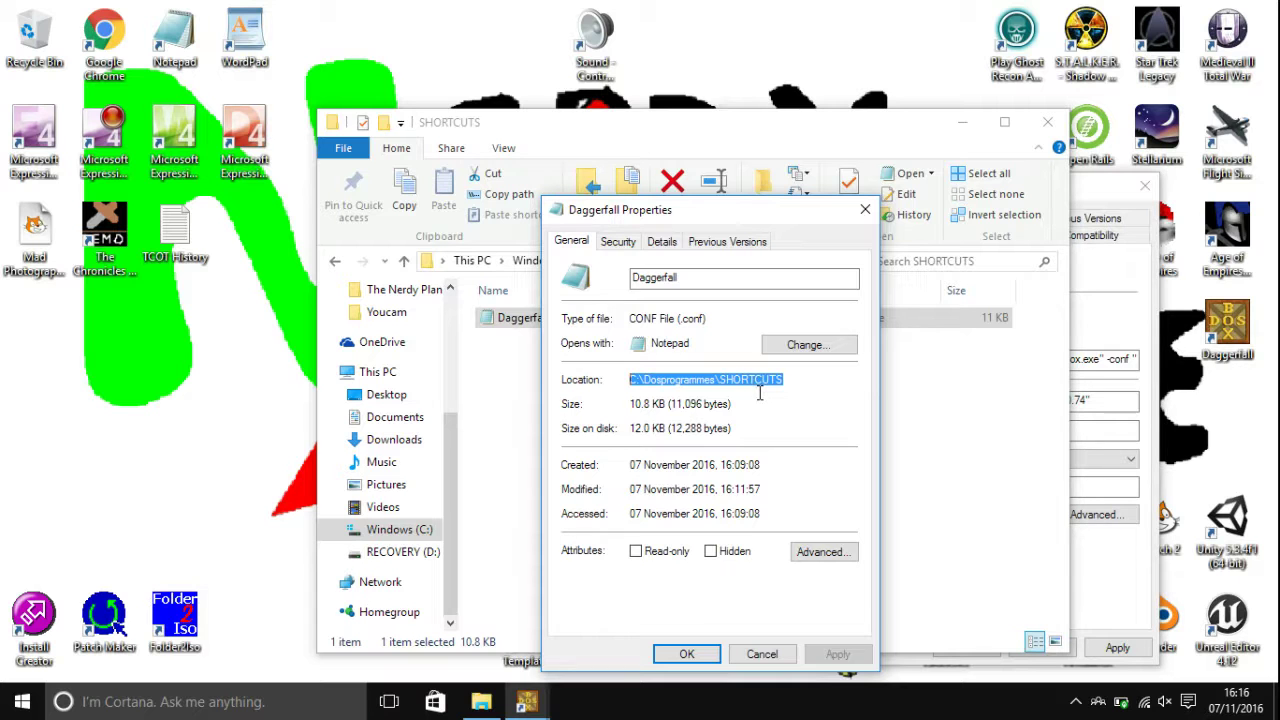
left_click(866, 214)
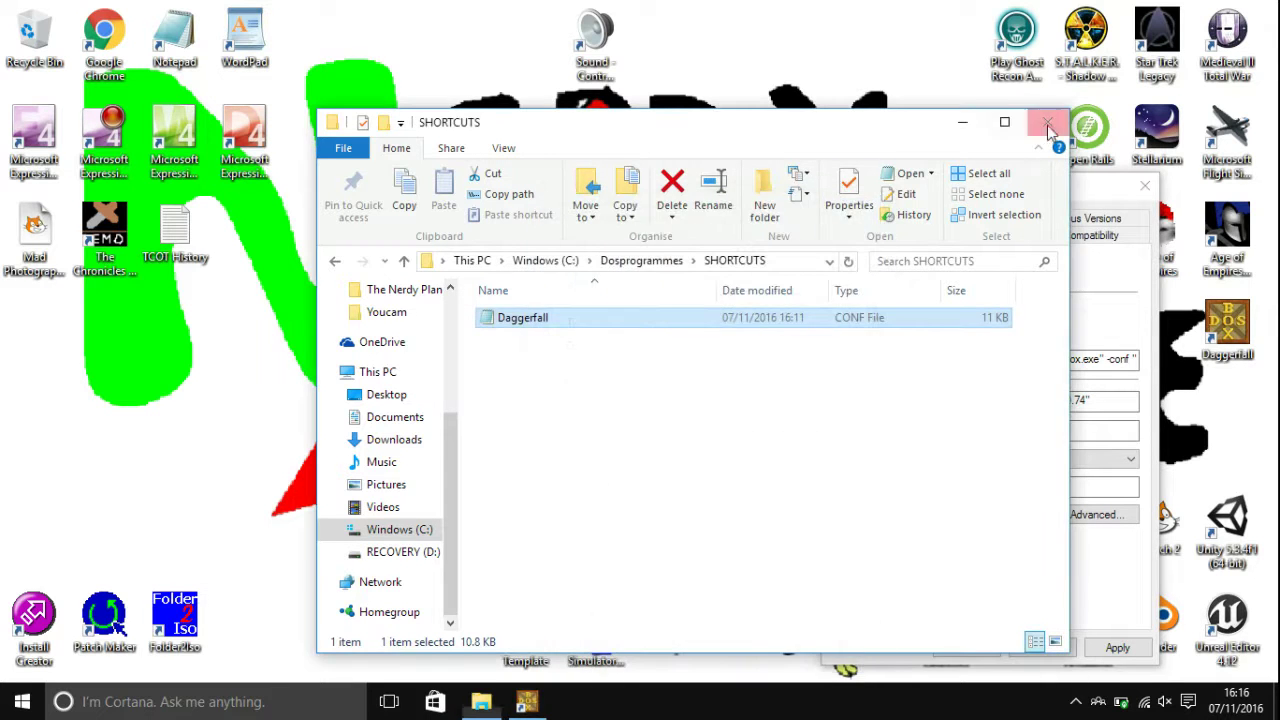
left_click(1047, 122)
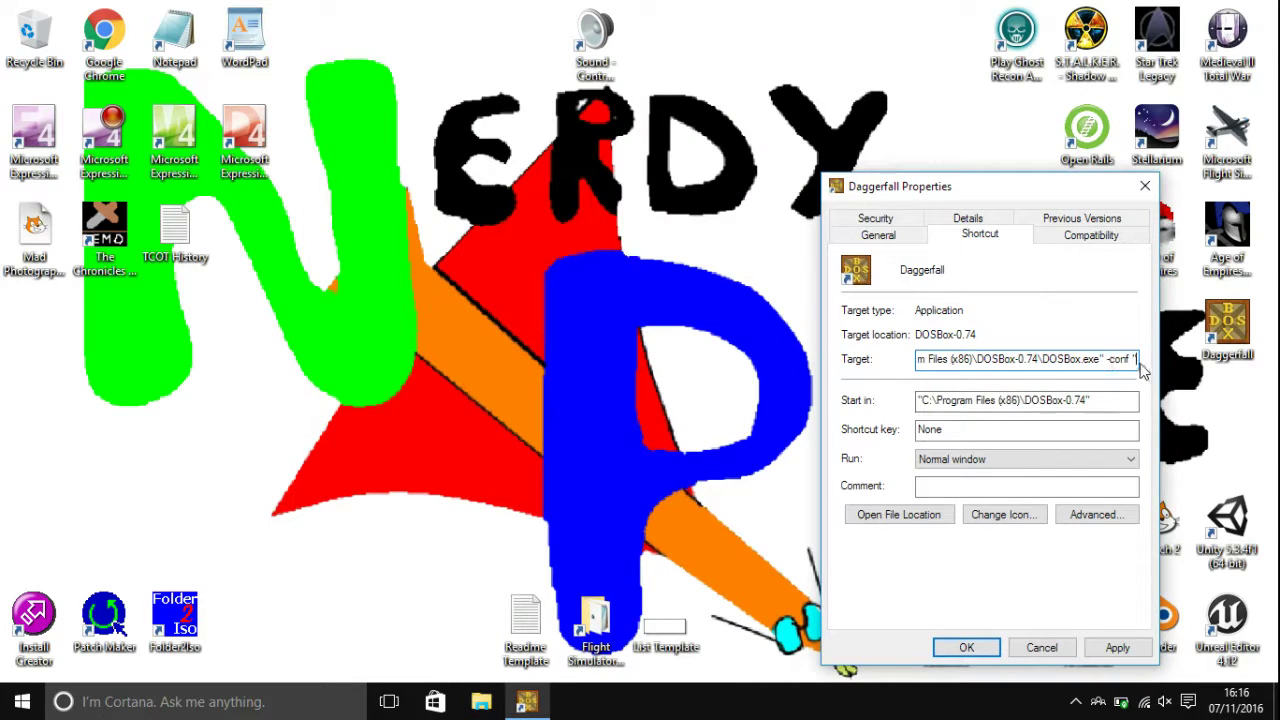
Step: Complete the shortcut target's -conf argument with the copied folder path followed by \Daggerfall.conf and a closing quotation mark
type("\"")
key("ctrl+v")
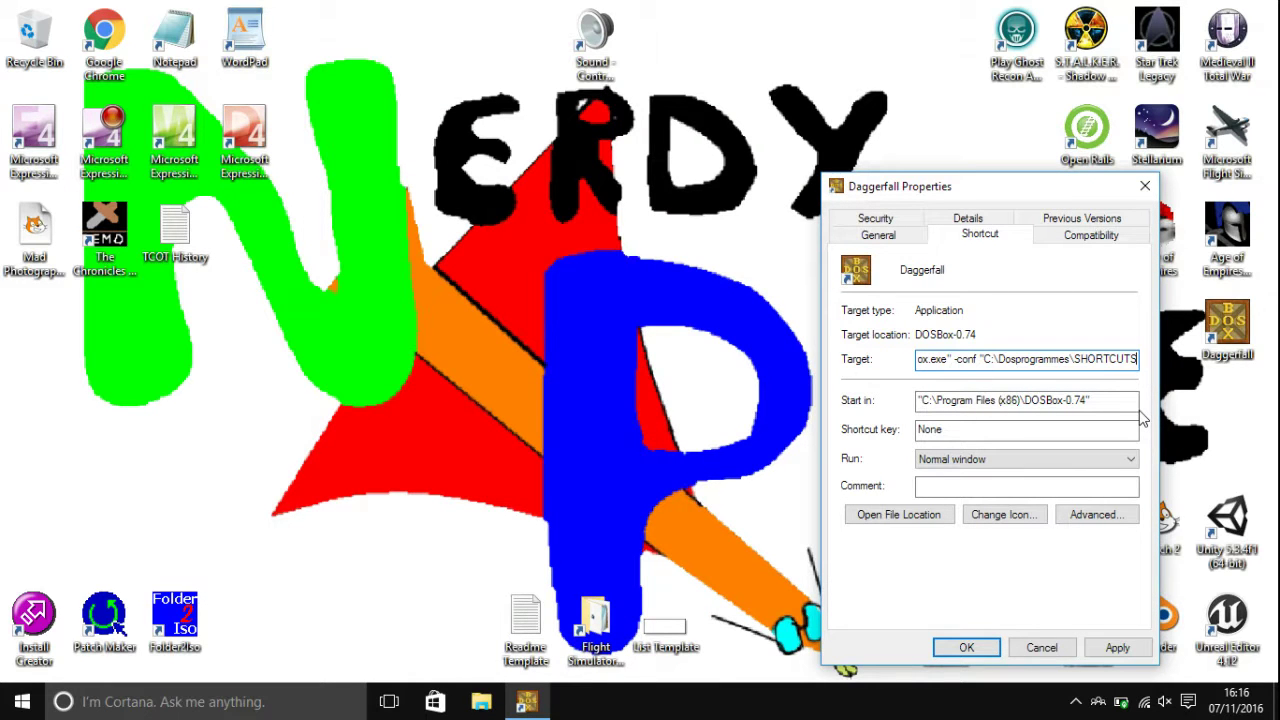
type("\\")
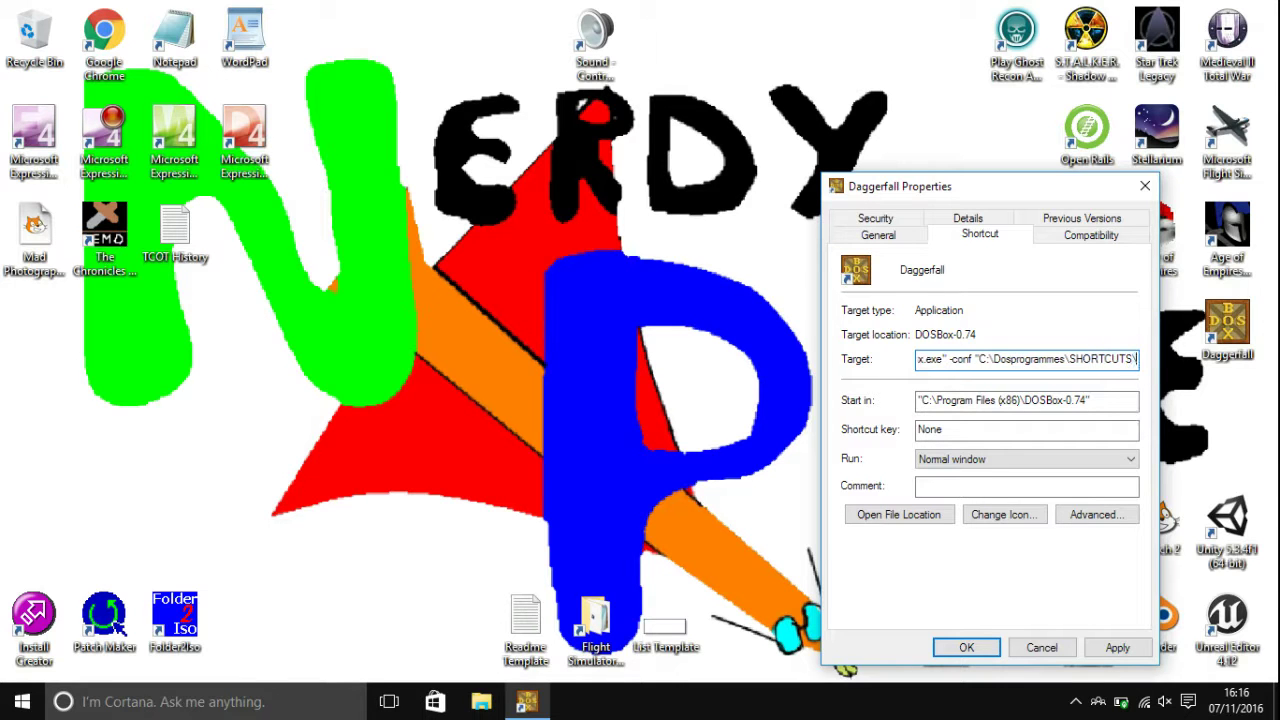
type("D")
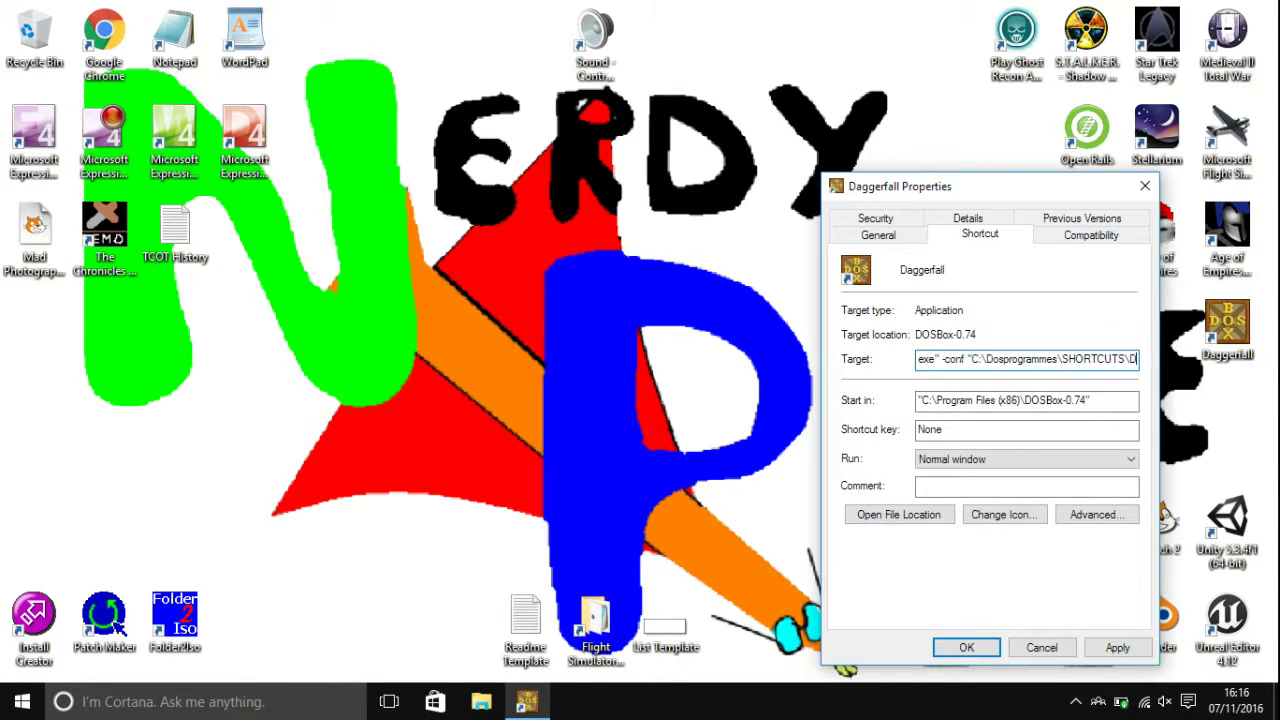
type("aggerfall")
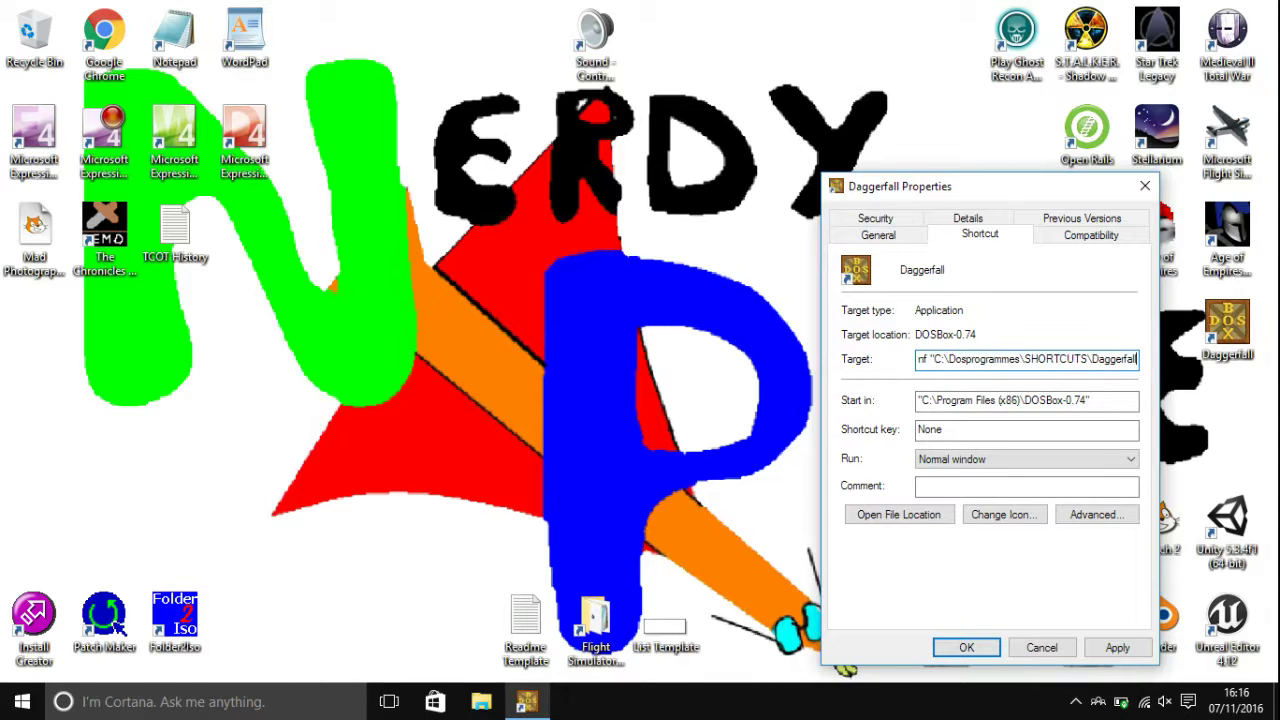
type(".conf")
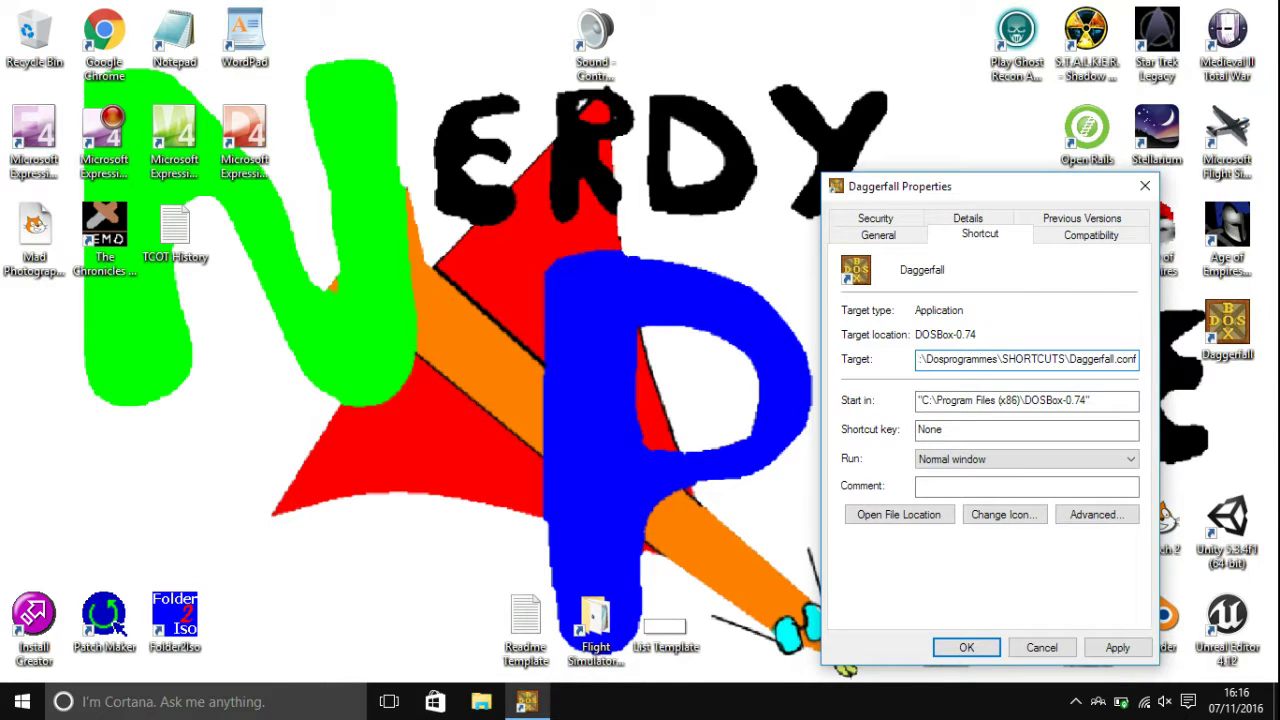
type("\"")
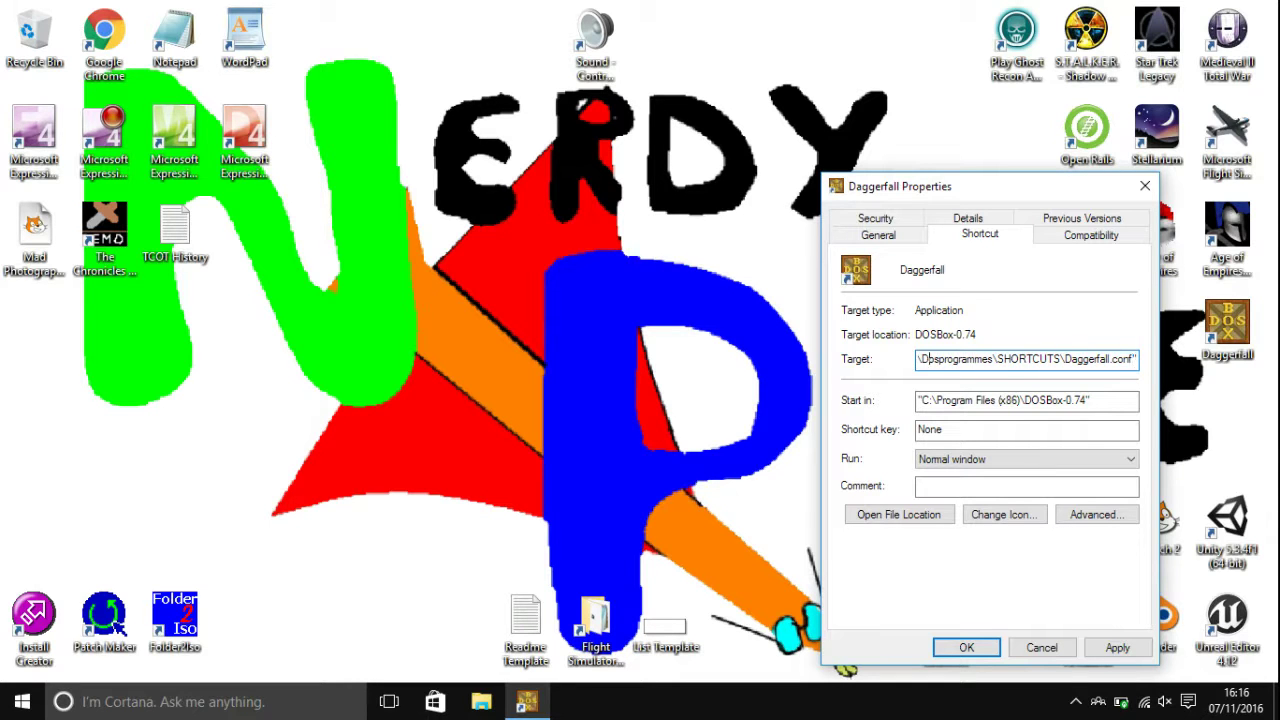
Step: Examine the Daggerfall shortcut's target from the configuration file path back to the DOSBox.exe part
key("Left")
key("Left")
key("Left")
key("Left")
key("Left")
key("Left")
key("Left")
key("Left")
key("Left")
key("Left")
key("Left")
key("Left")
key("Left")
key("Left")
key("Left")
key("Left")
key("Left")
key("Left")
key("Left")
key("Left")
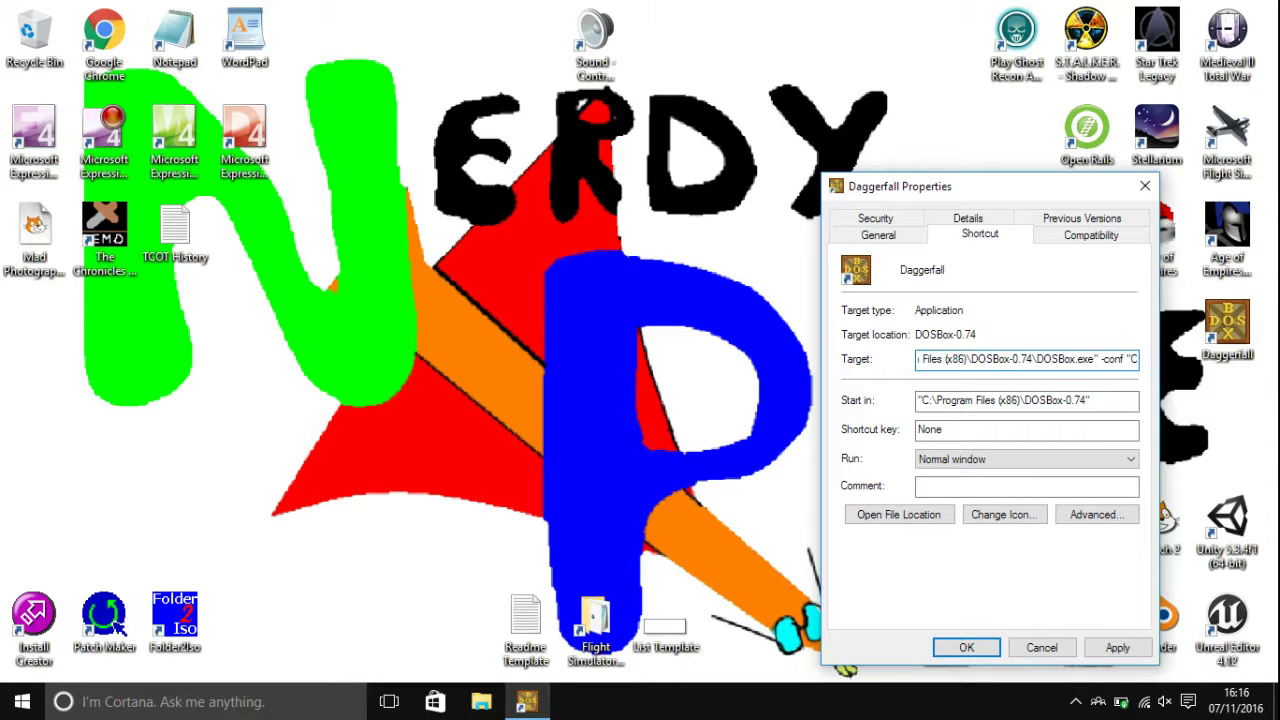
Step: Apply the new target to the Daggerfall shortcut and close its properties
left_click(1117, 648)
left_click(968, 648)
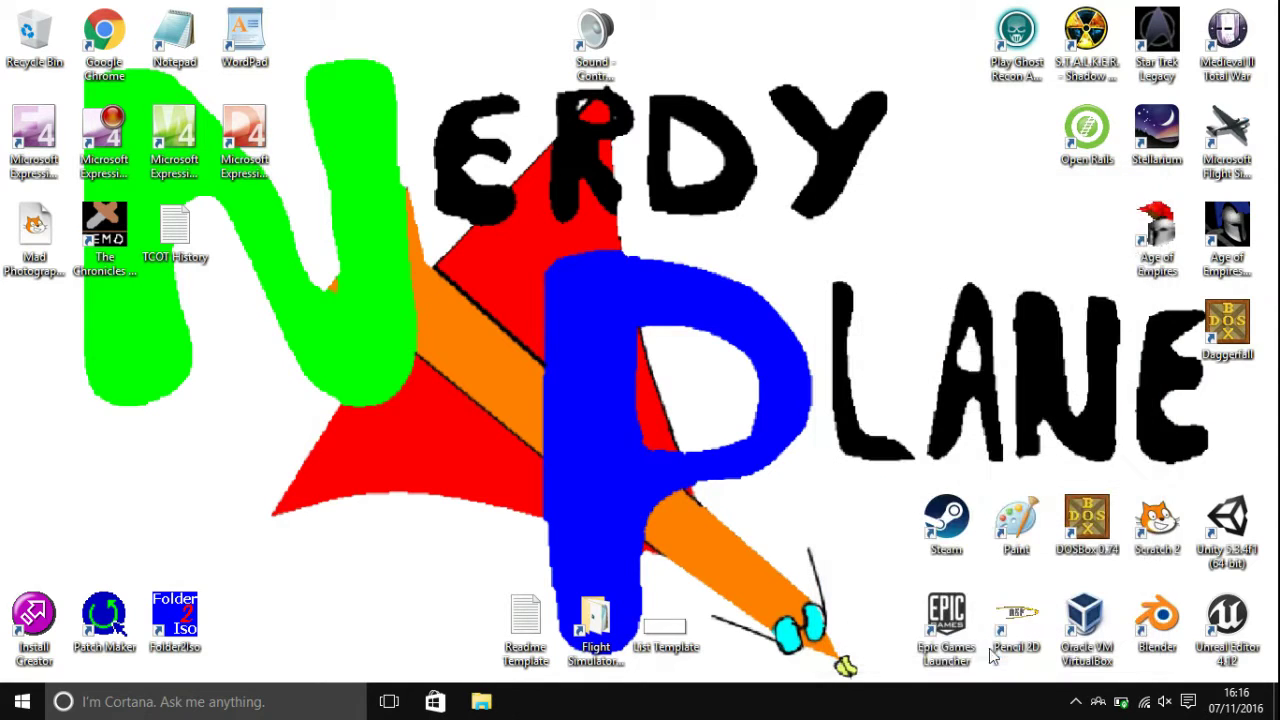
Step: Test the Daggerfall desktop shortcut by launching the game in DOSBox, and close the game window from its main menu
double_click(1228, 328)
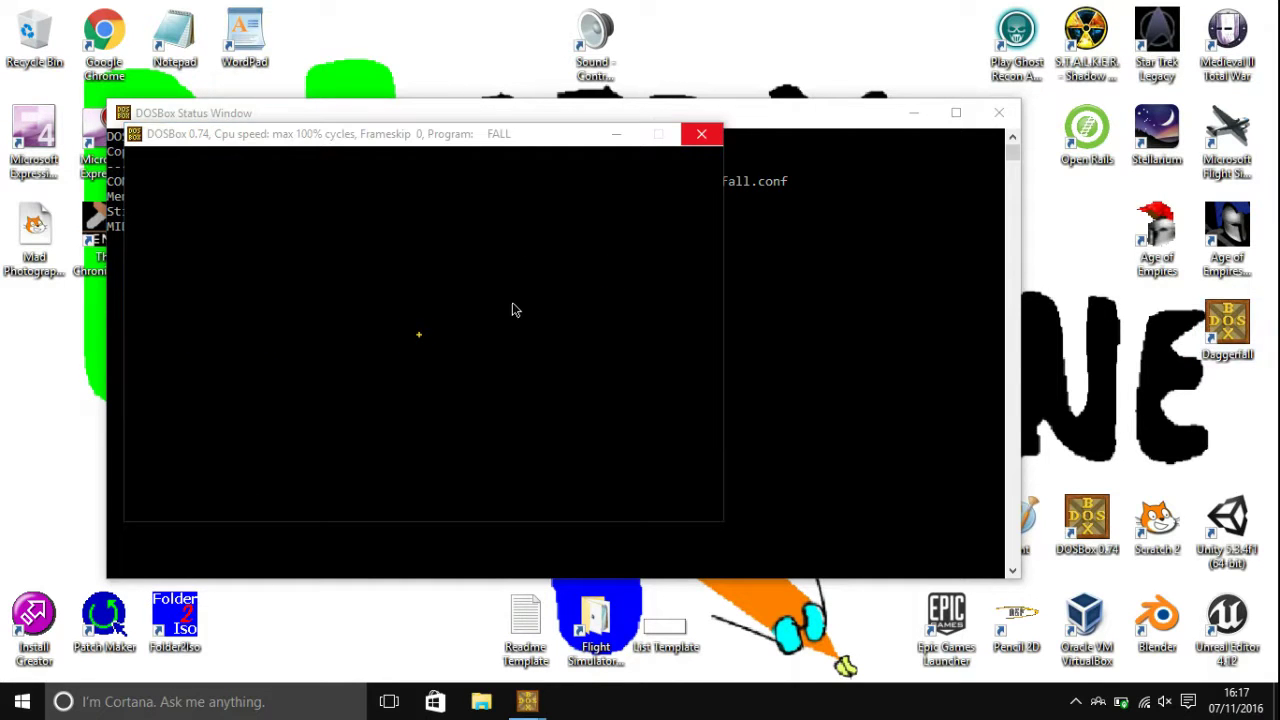
key("super")
left_click(817, 40)
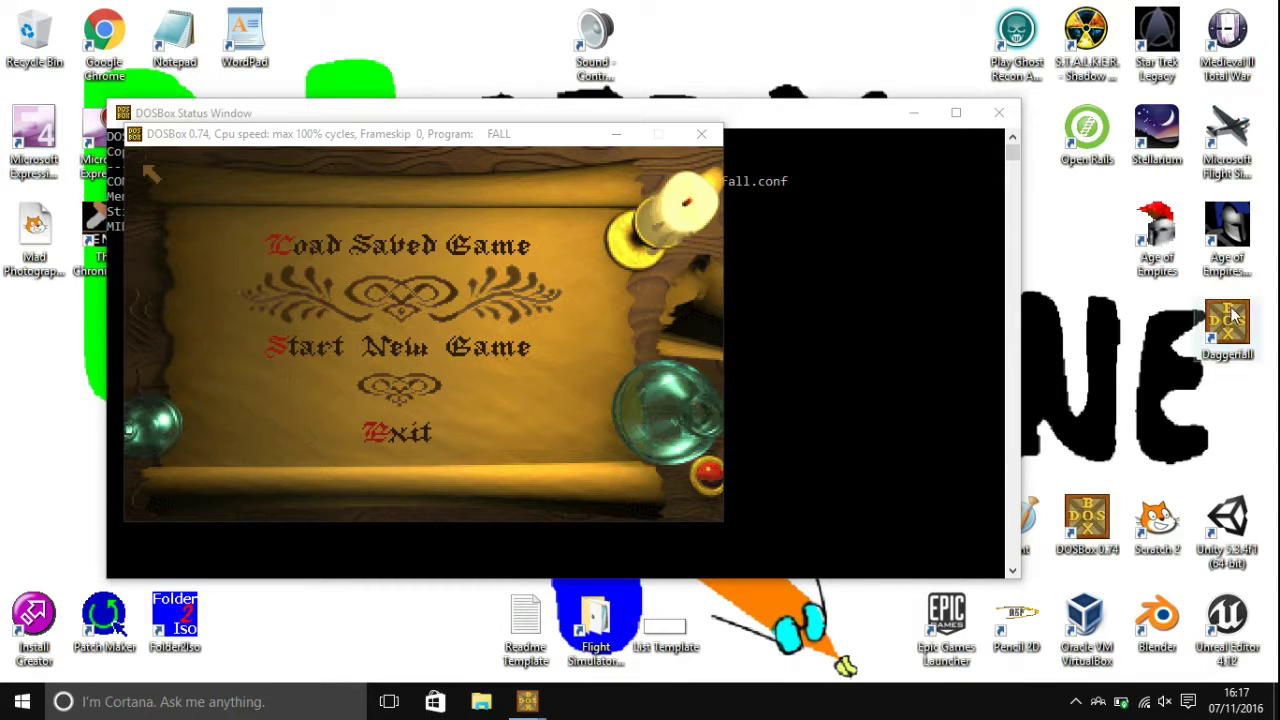
left_click(22, 701)
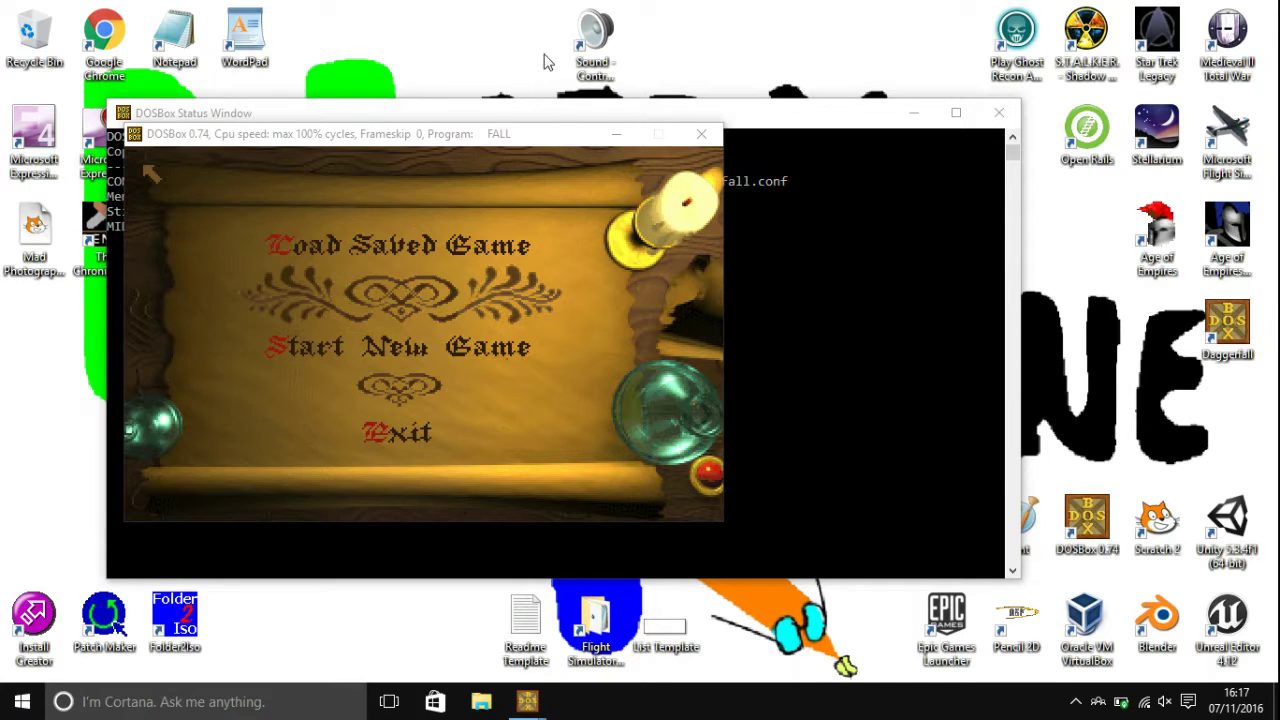
left_click(834, 9)
left_click(701, 133)
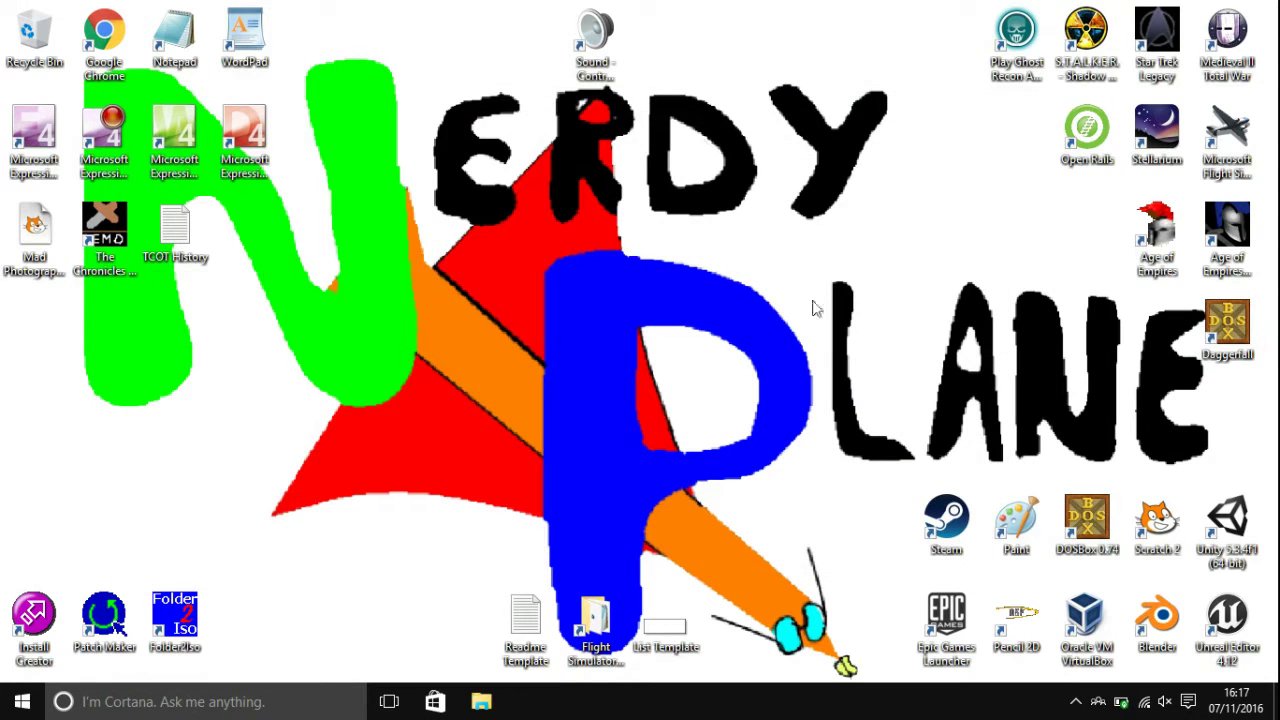